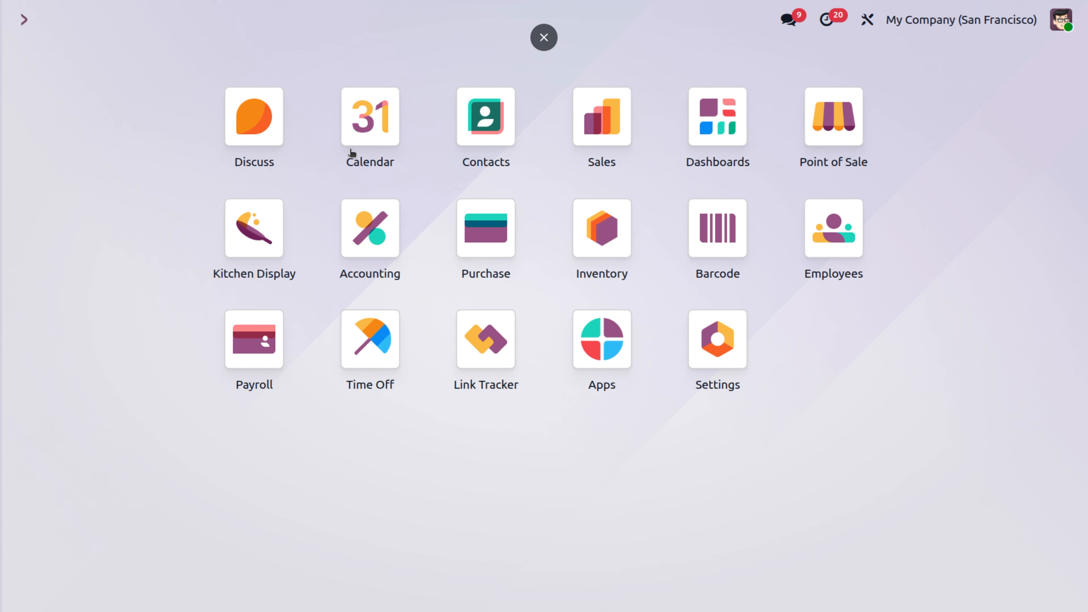
Start a new sales quotation for the customer OpenWood and check the available payment terms without choosing one
click(622, 123)
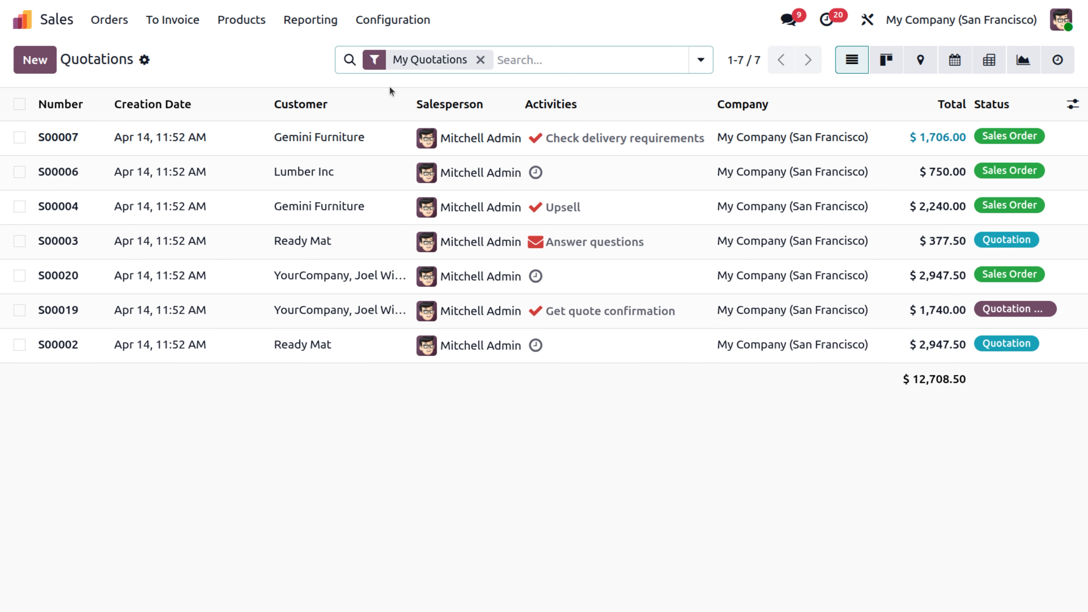
click(36, 60)
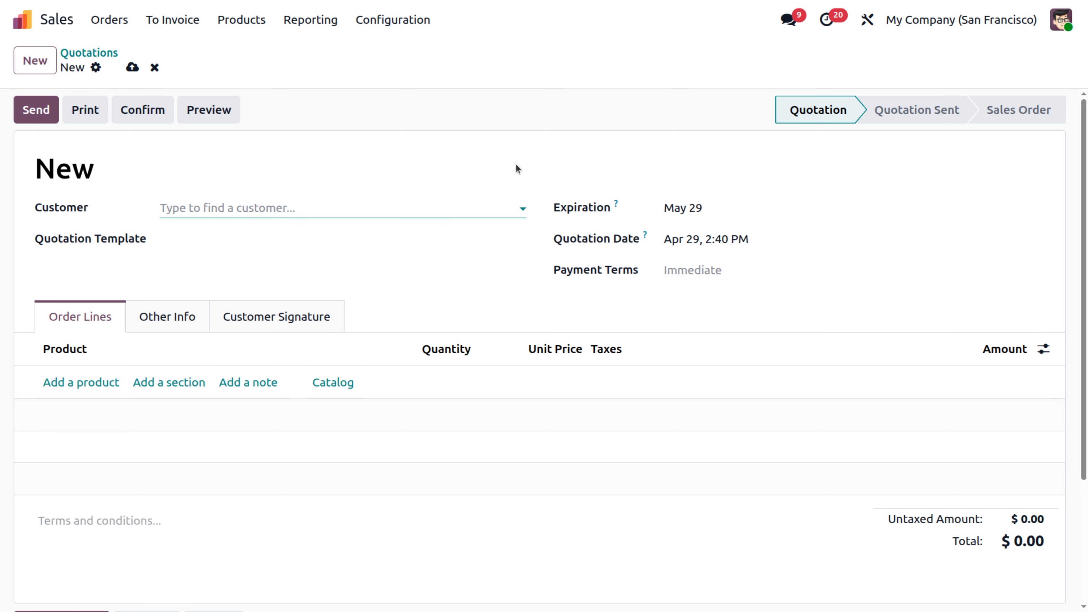
click(353, 208)
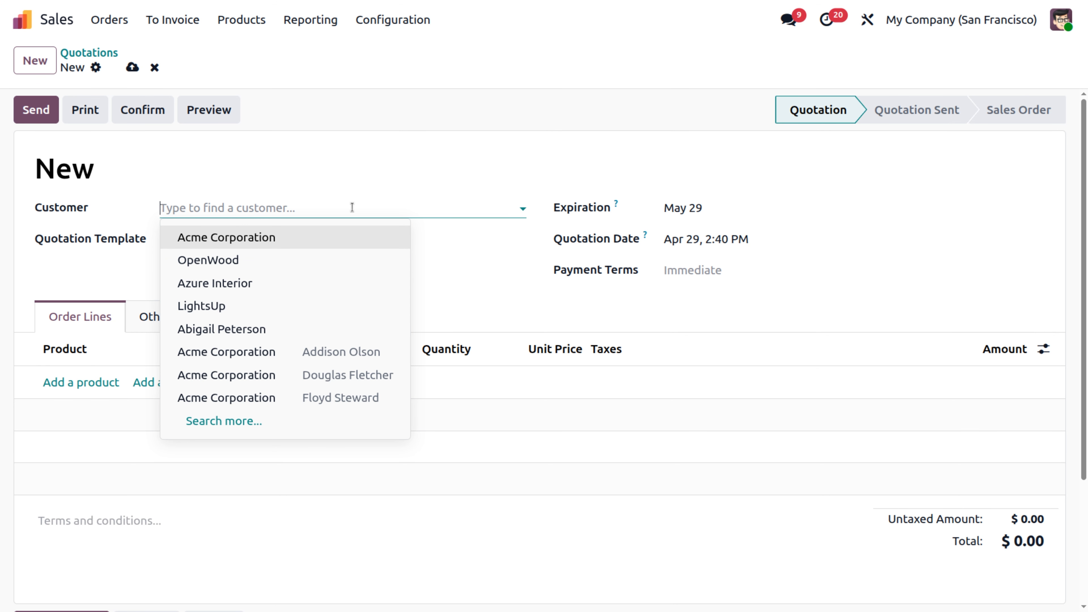
click(317, 270)
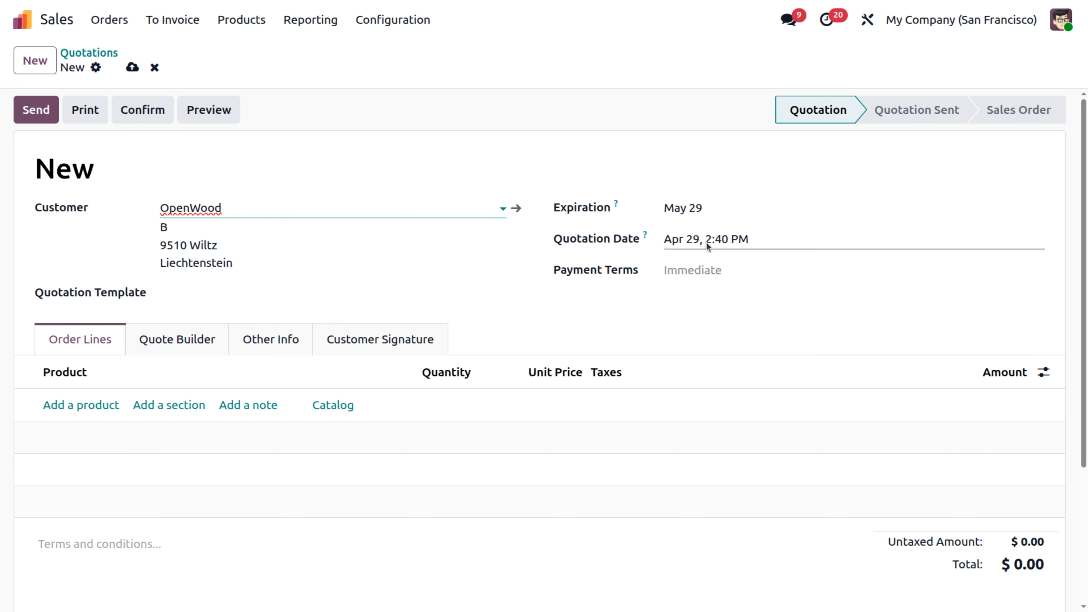
click(712, 267)
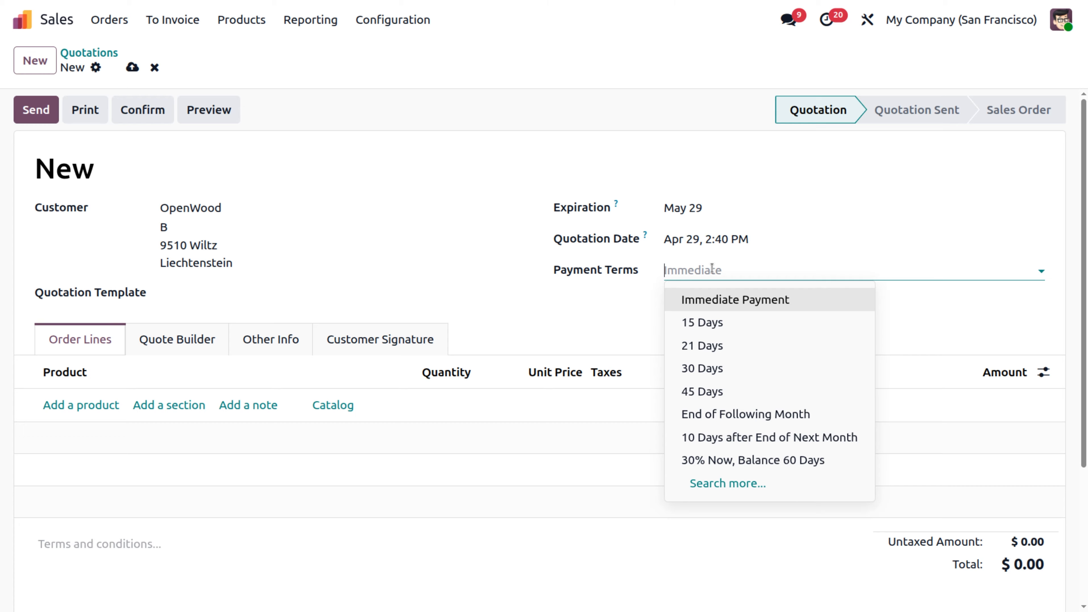
click(712, 269)
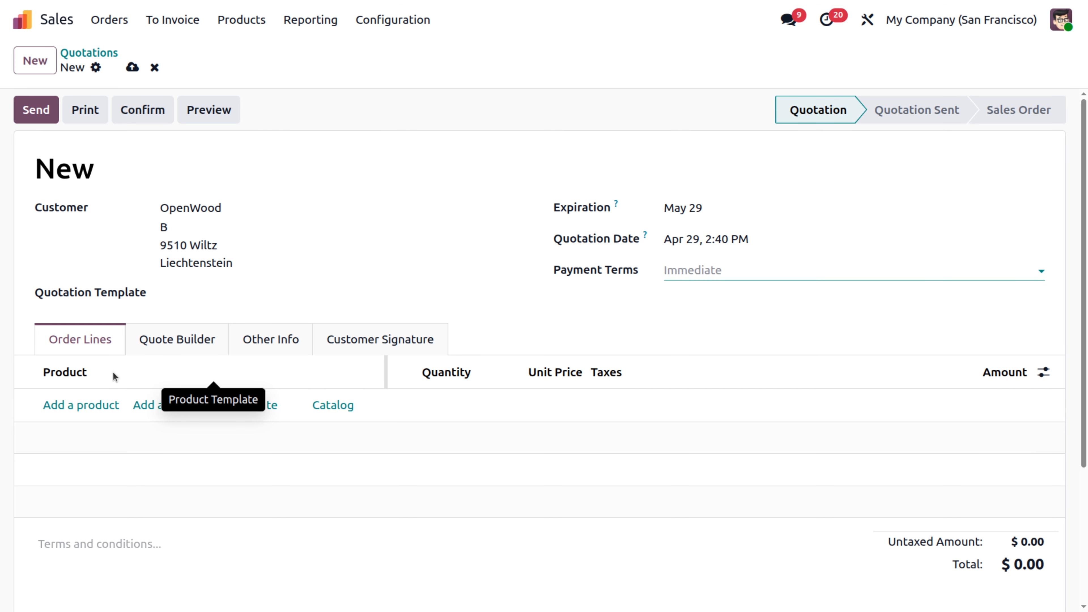
Add the Large Meeting Table to the quotation's order lines with a quantity of 3
click(98, 405)
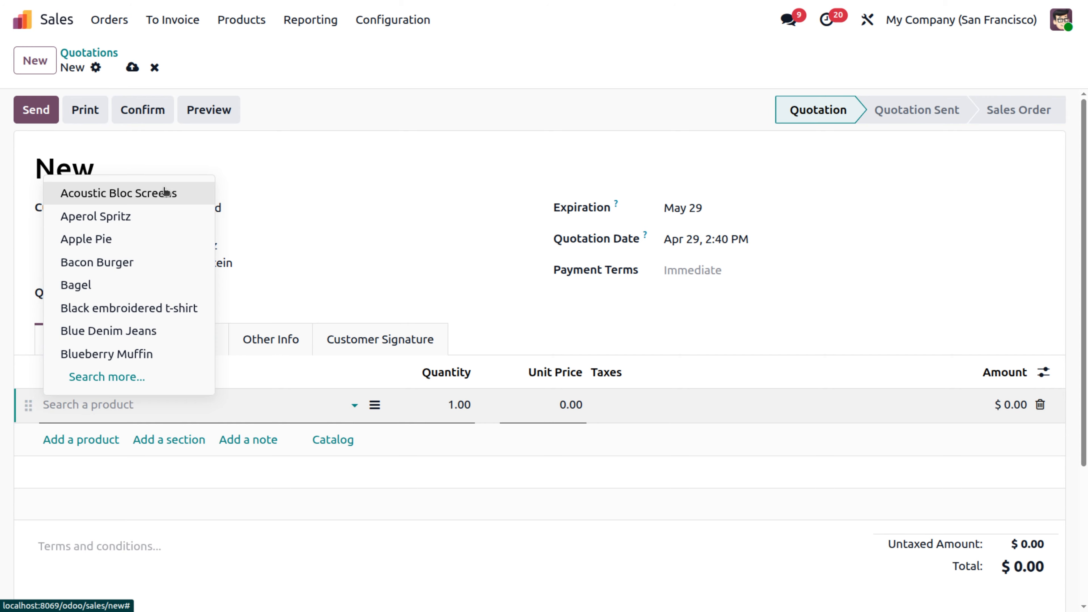
text(tab)
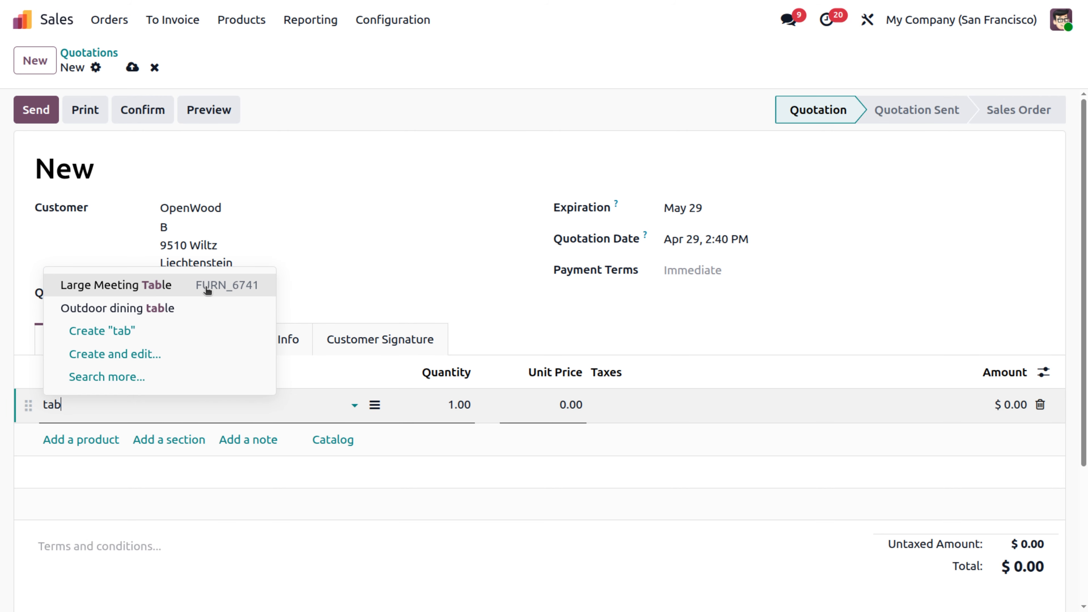
click(207, 290)
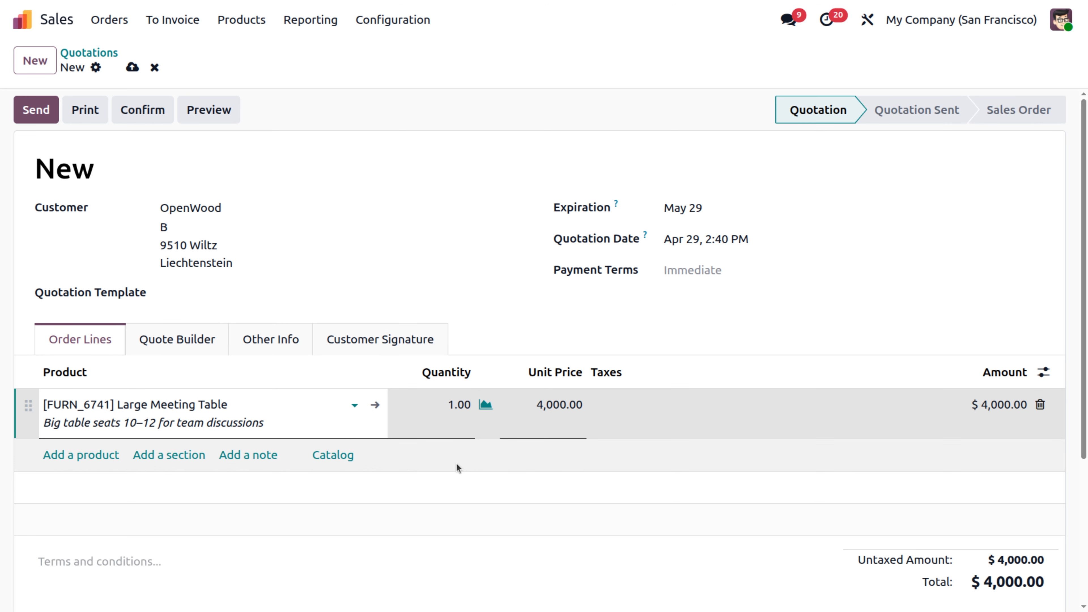
click(457, 405)
text(3)
click(498, 508)
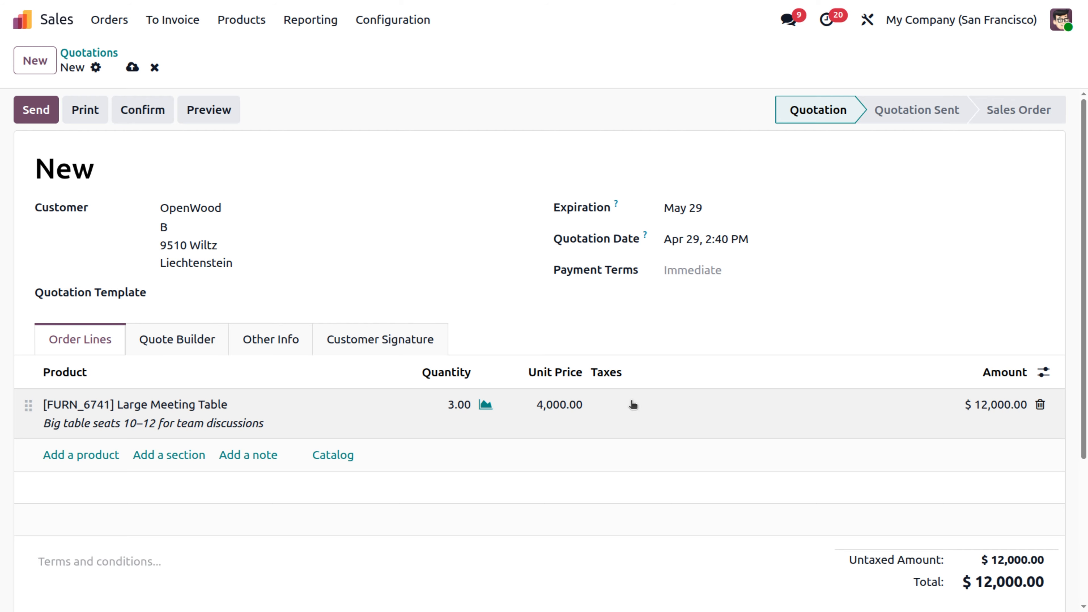
Confirm the OpenWood quotation as a sales order and open its linked delivery order
click(138, 105)
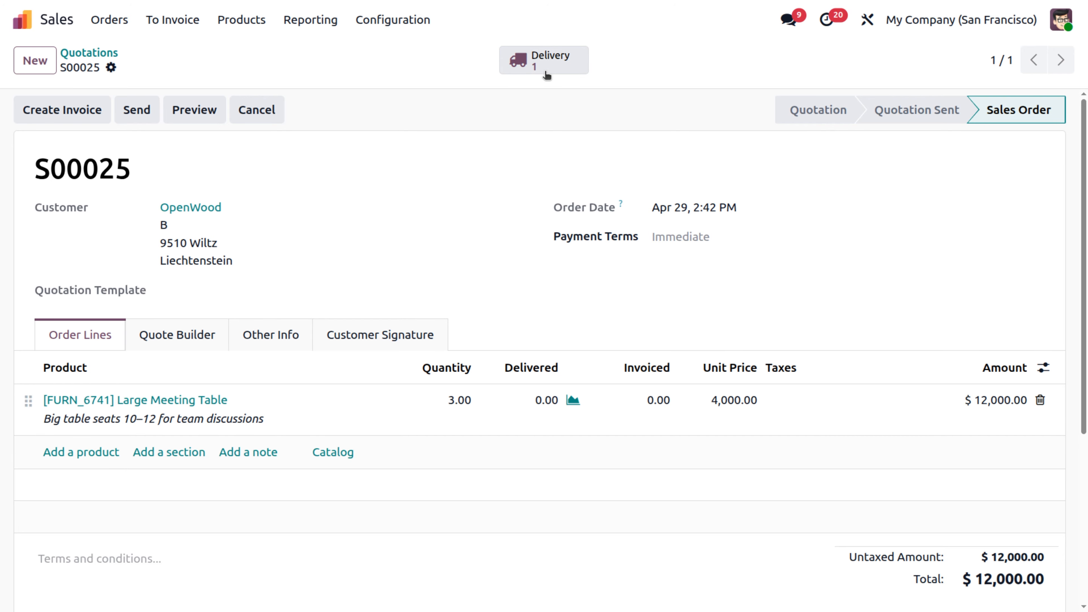
click(556, 65)
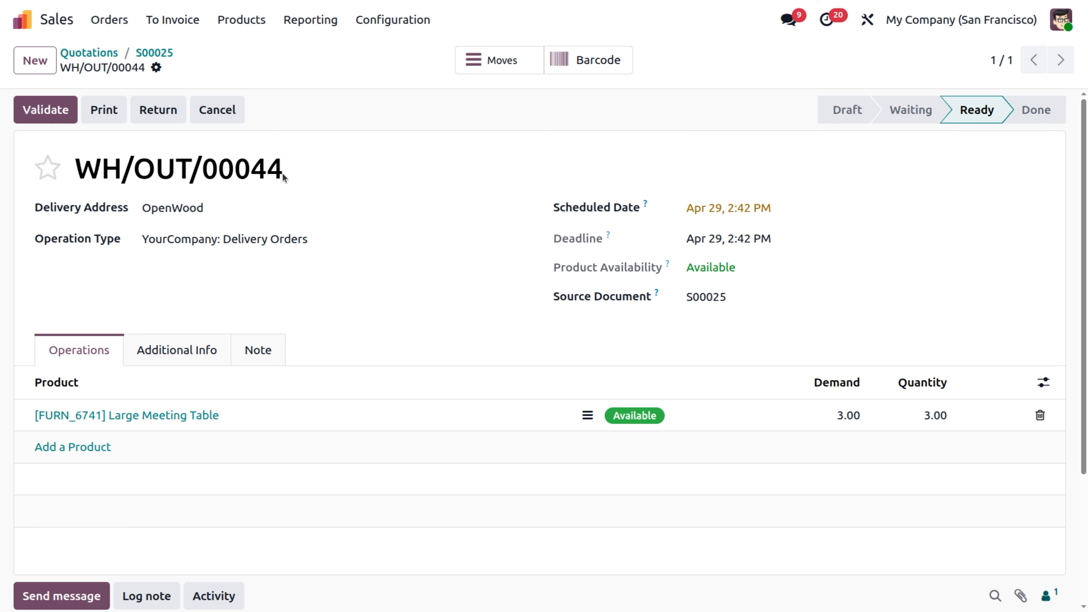
In the Inventory app, open OpenWood's ready delivery order and validate it with SMS confirmation disabled
click(61, 25)
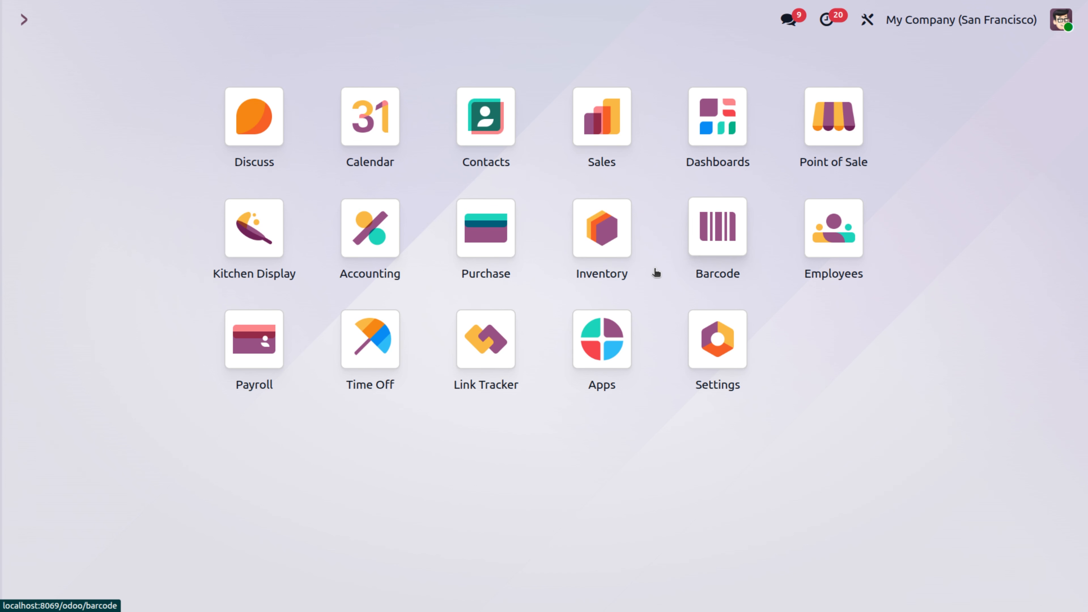
click(605, 247)
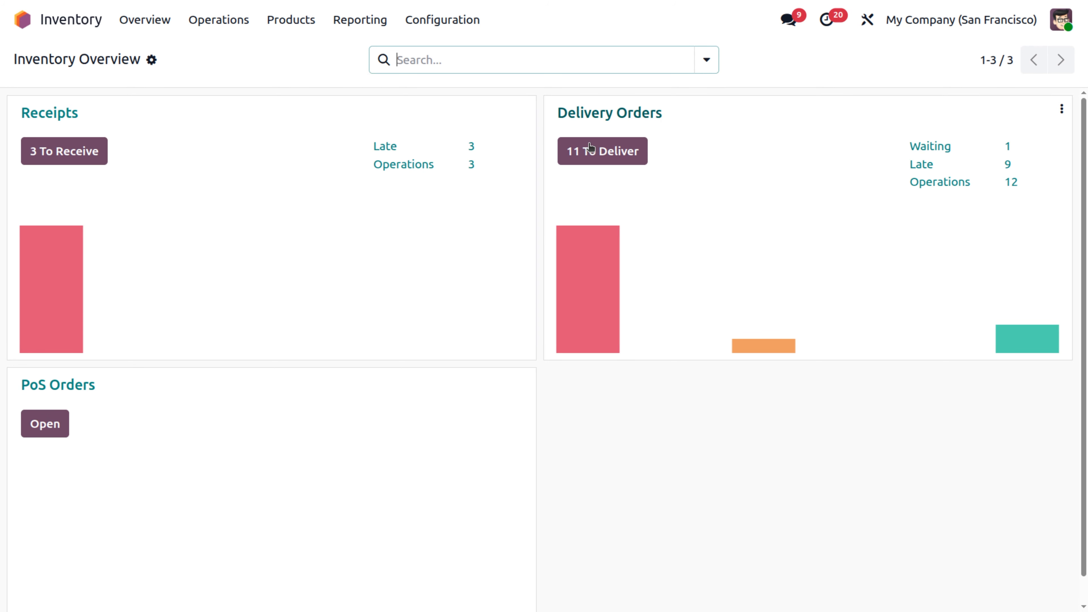
click(585, 165)
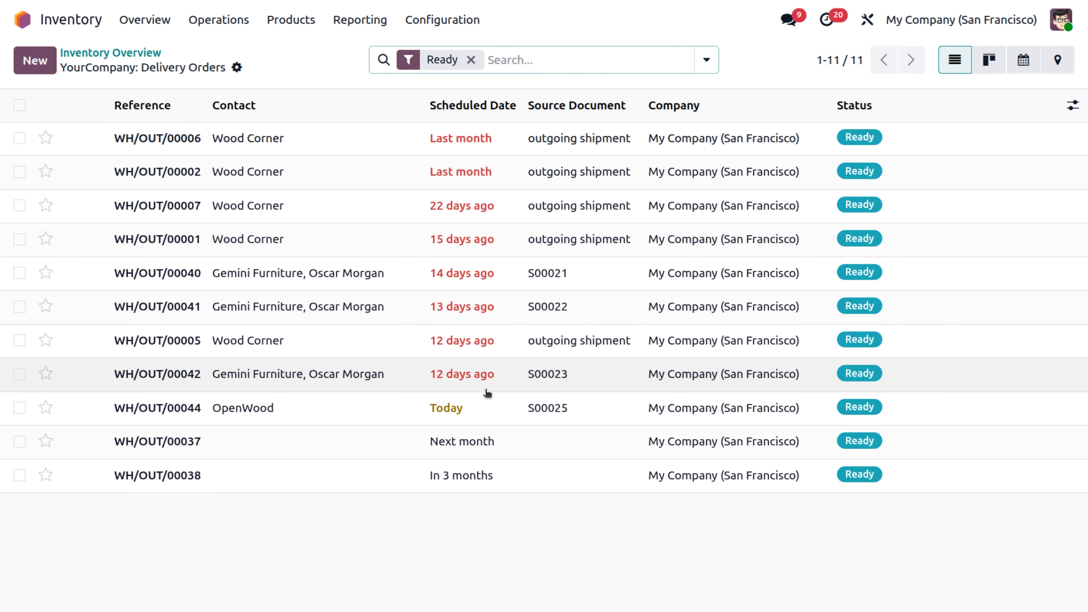
click(483, 424)
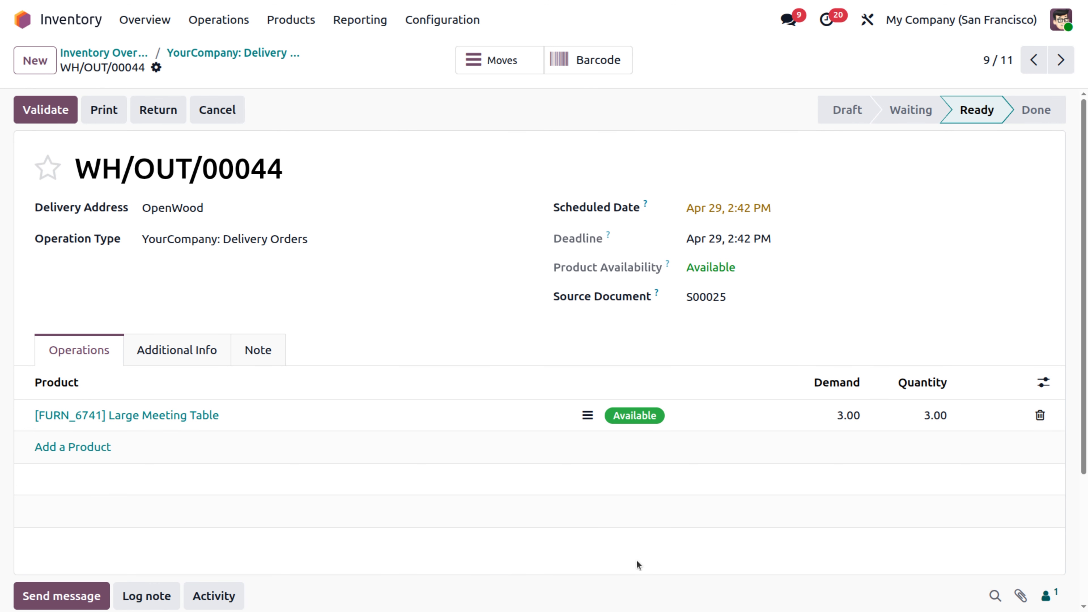
click(66, 109)
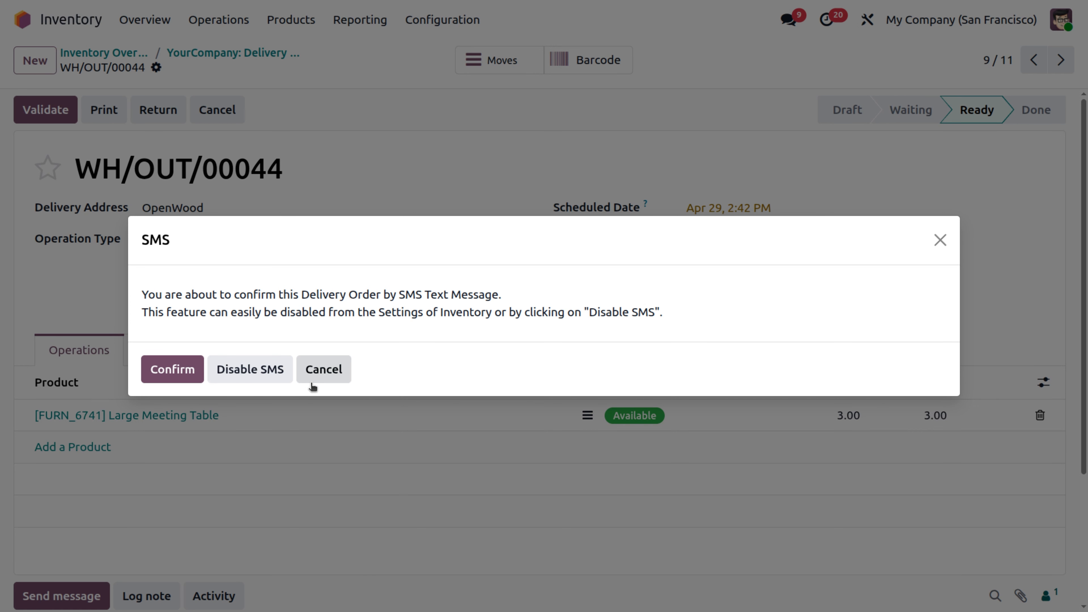
click(267, 370)
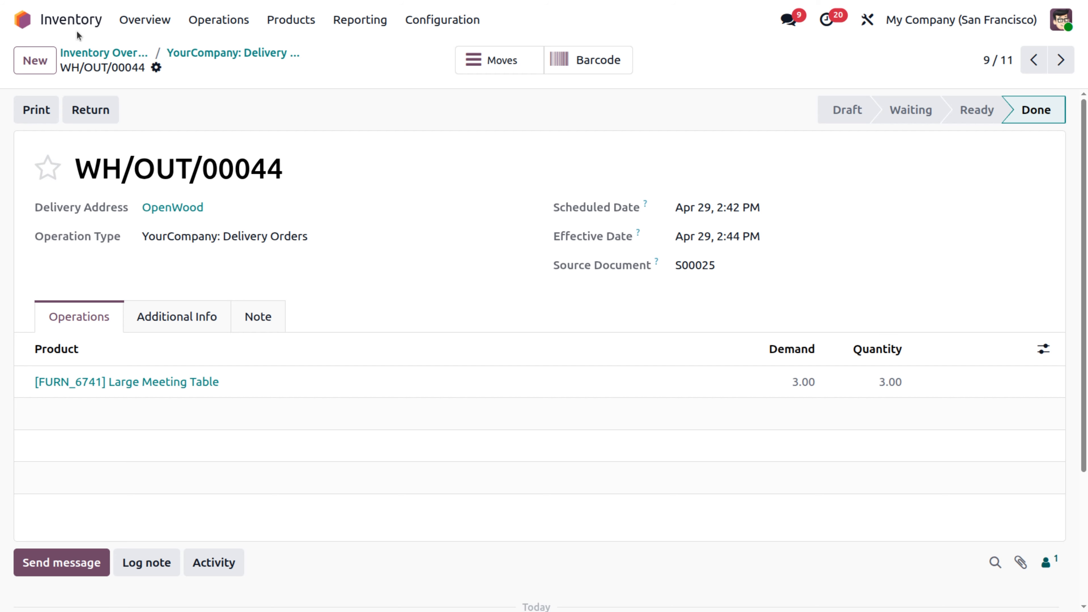
Reopen OpenWood's sales order in the Sales app, check its linked delivery order, and return to the order
click(81, 19)
text(sal)
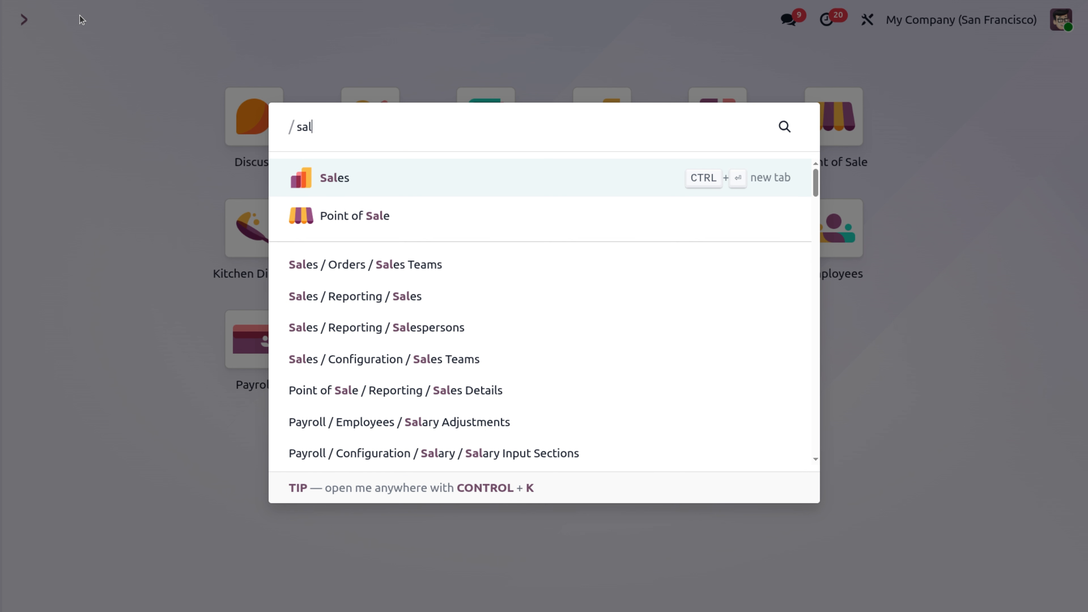
key(Return)
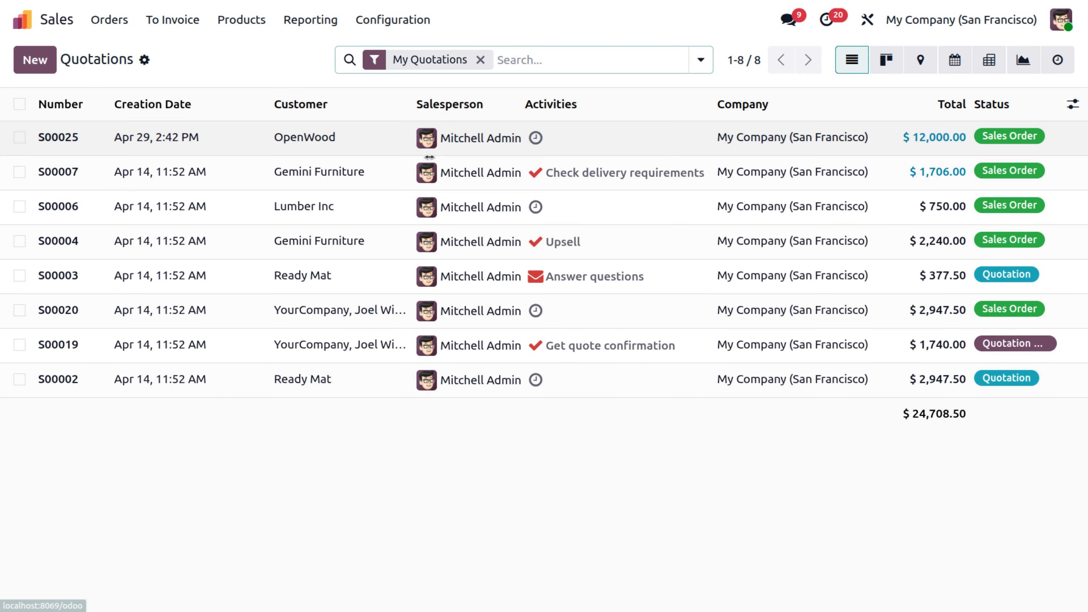
click(563, 145)
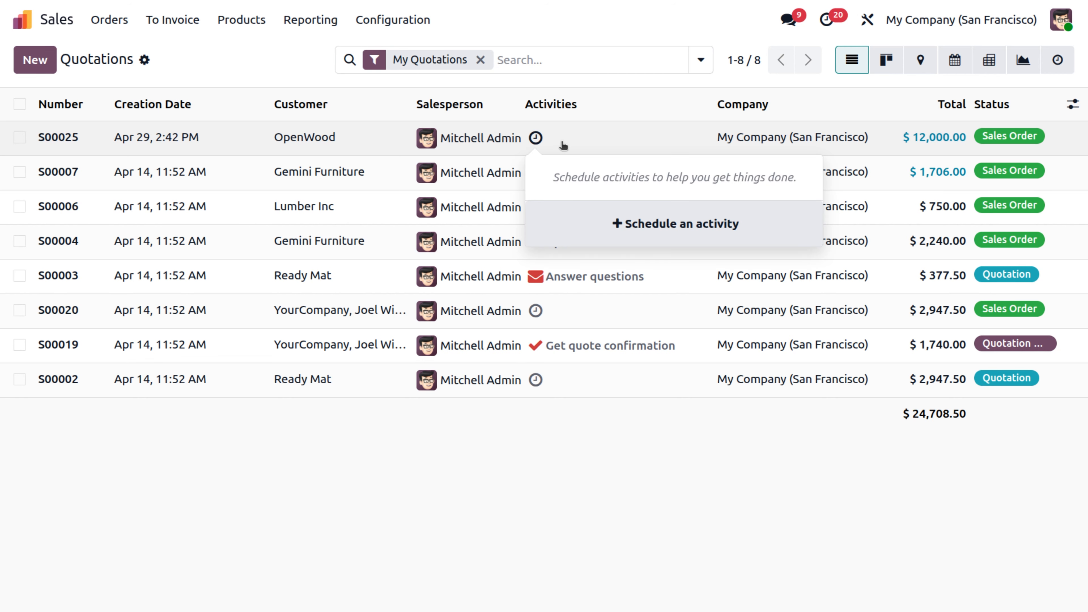
click(398, 136)
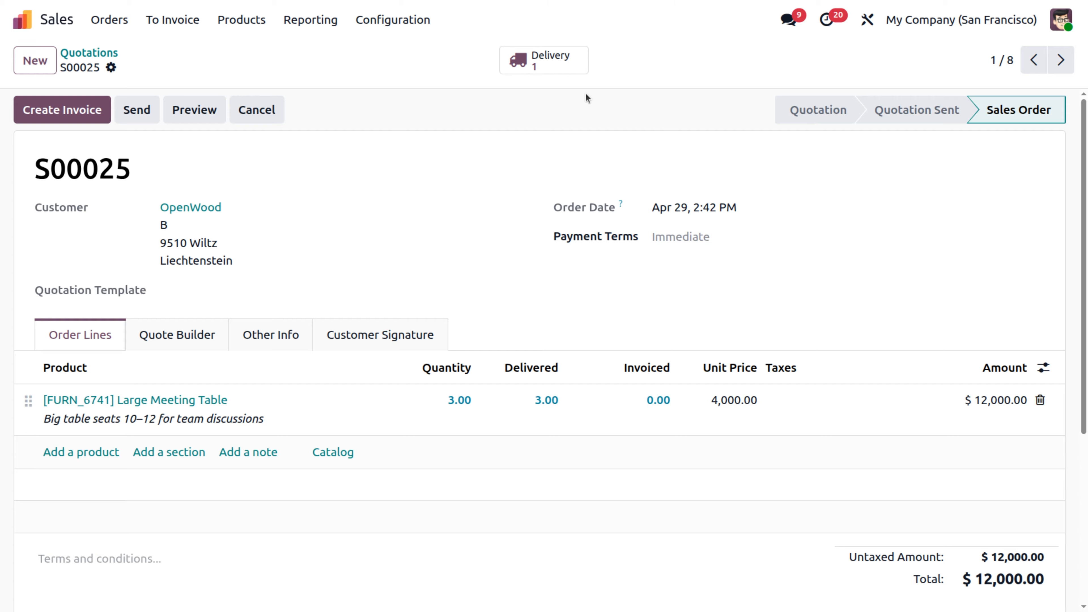
click(565, 63)
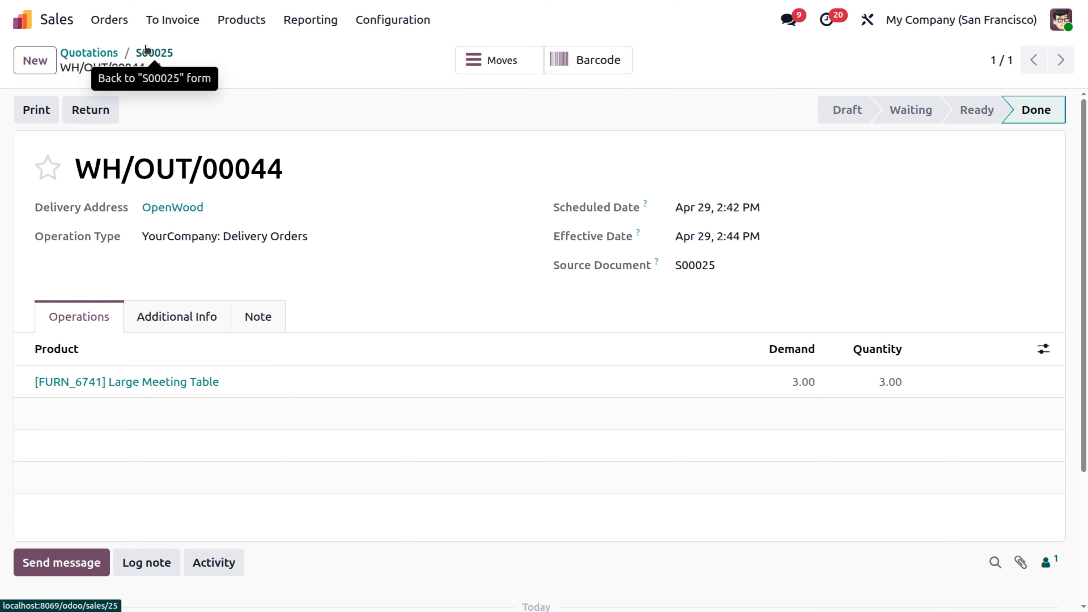
click(154, 54)
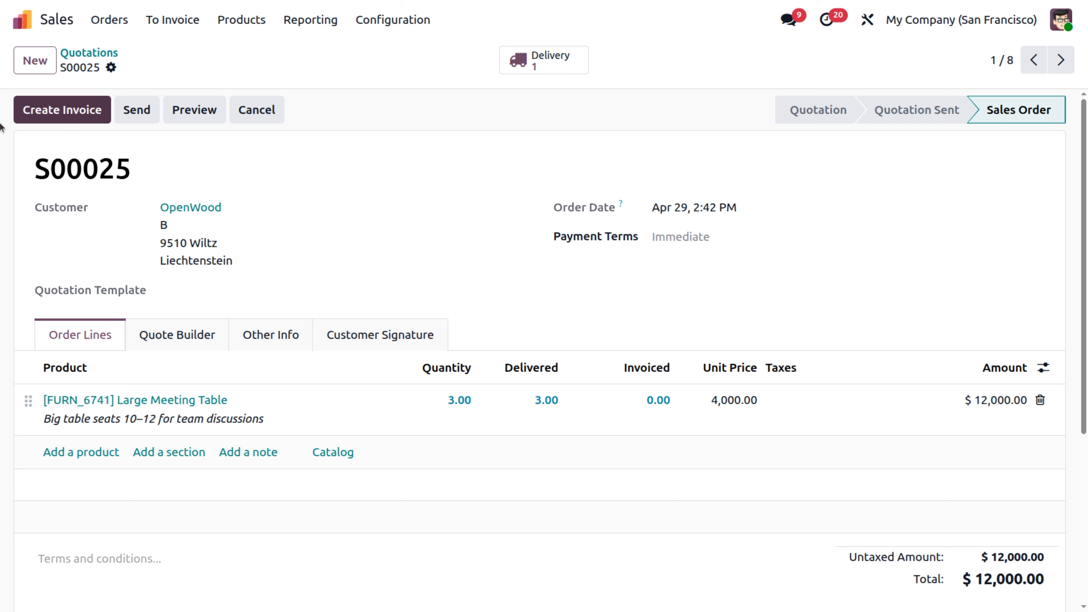
Create a regular draft invoice from the OpenWood sales order and confirm it
click(89, 112)
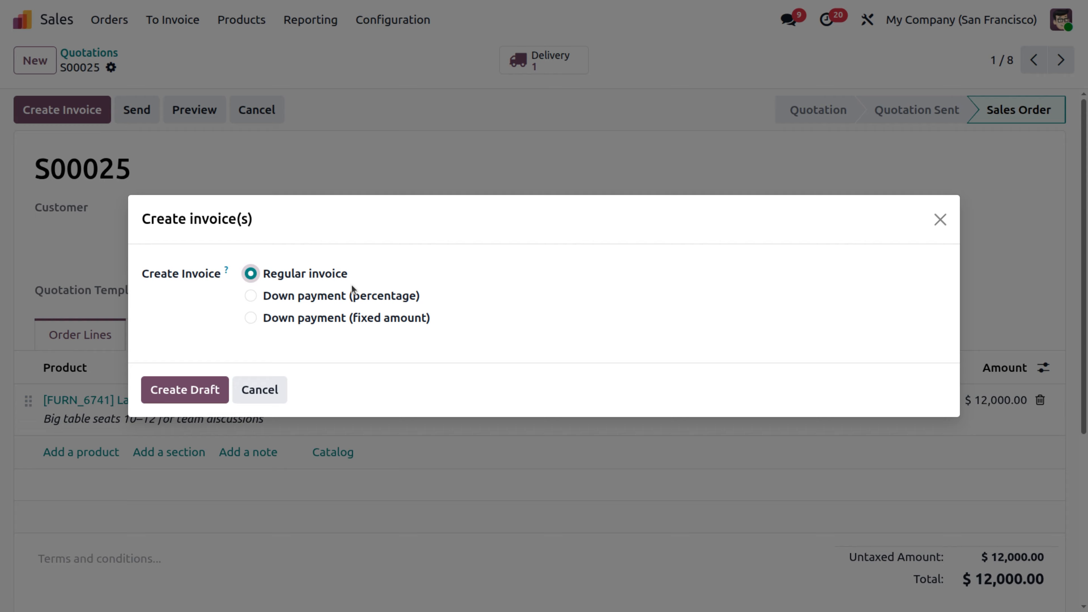
click(203, 394)
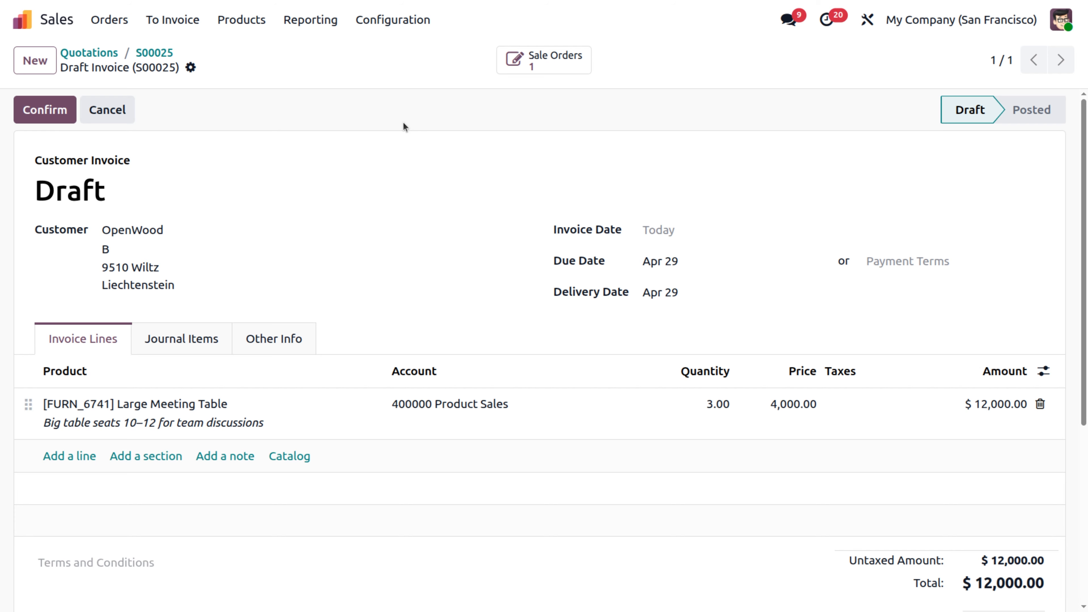
click(59, 109)
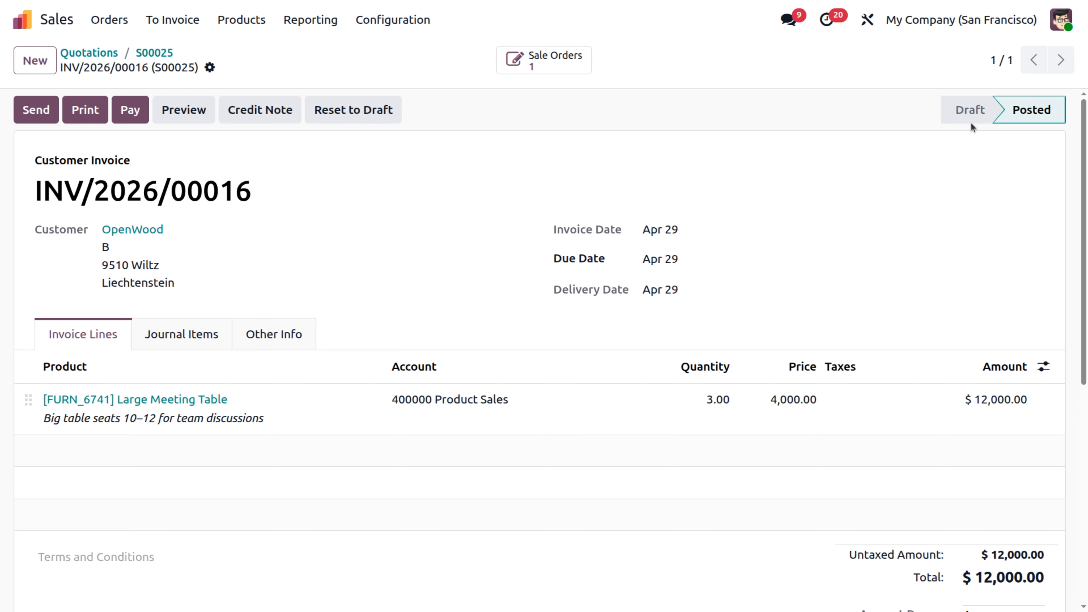
Examine the posted invoice's journal items and its payment details, closing the payment form without creating a payment
click(216, 336)
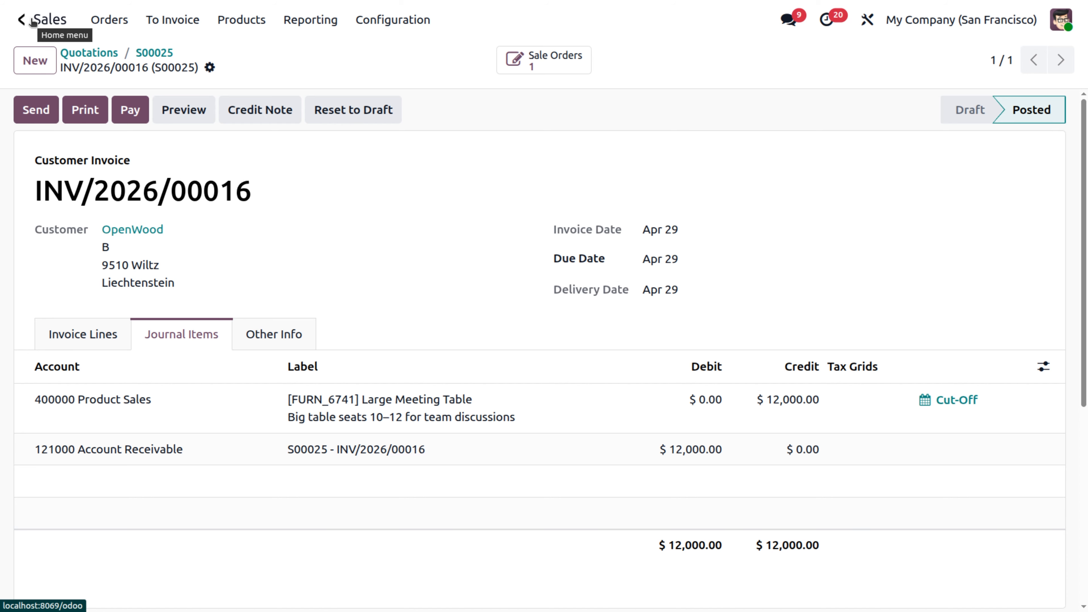
click(128, 112)
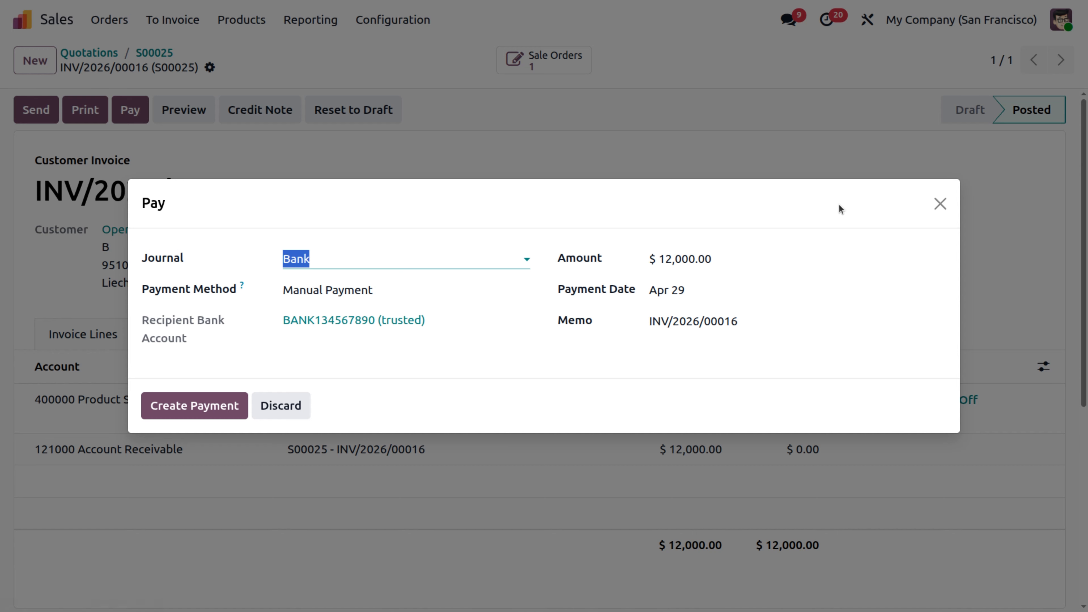
click(939, 203)
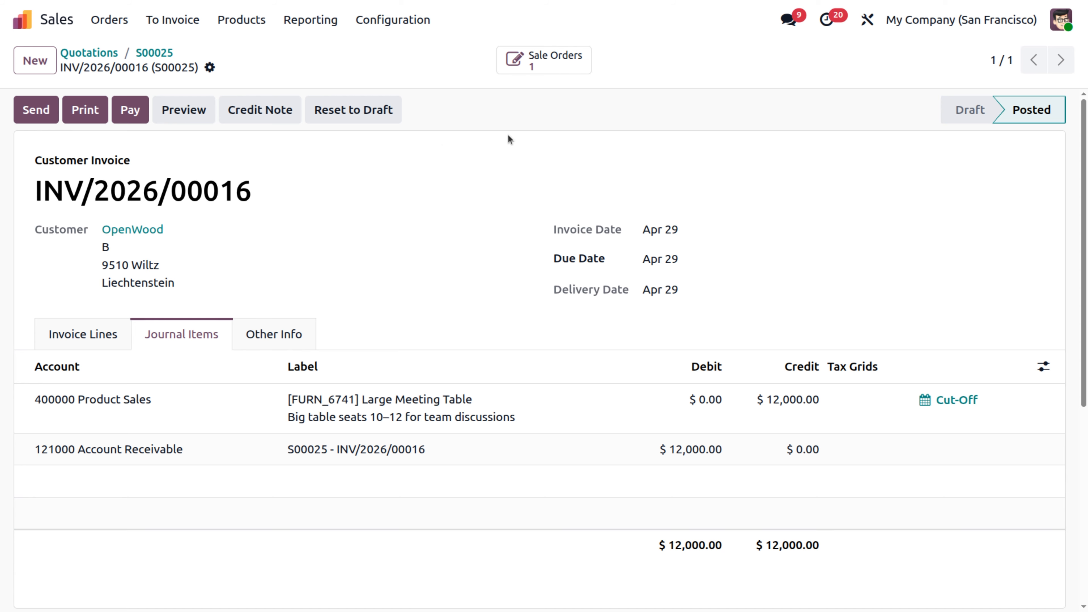
Switch to the Accounting app and open the list of customer payments
click(23, 20)
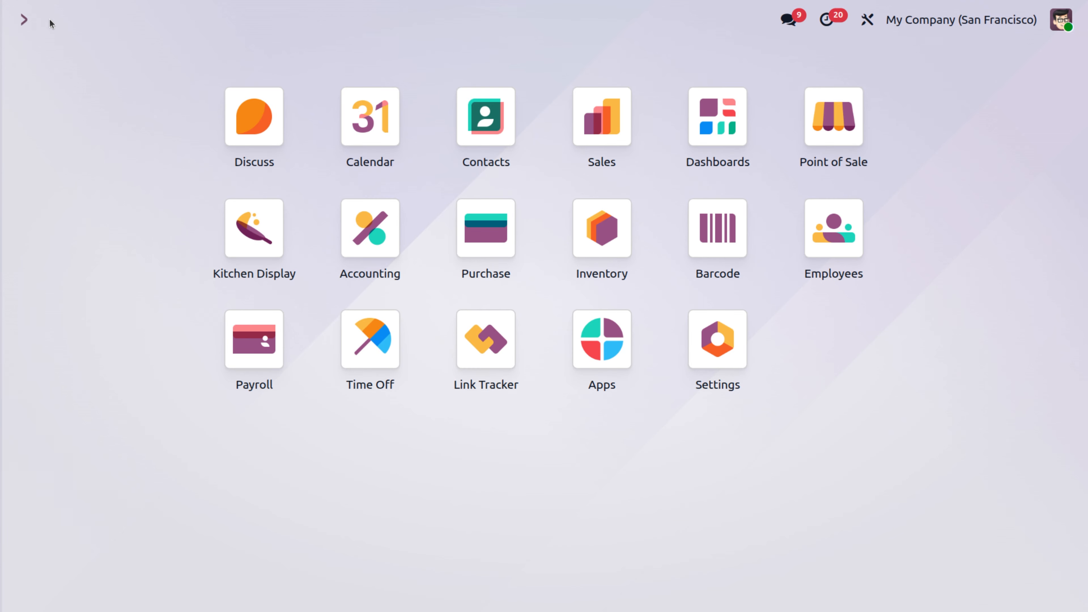
click(355, 237)
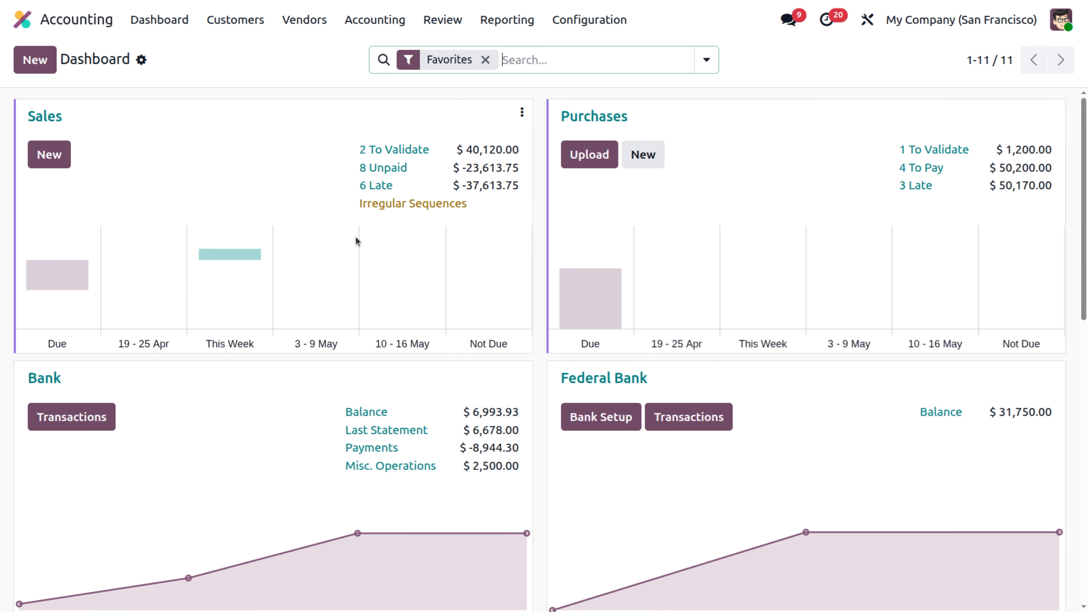
click(388, 18)
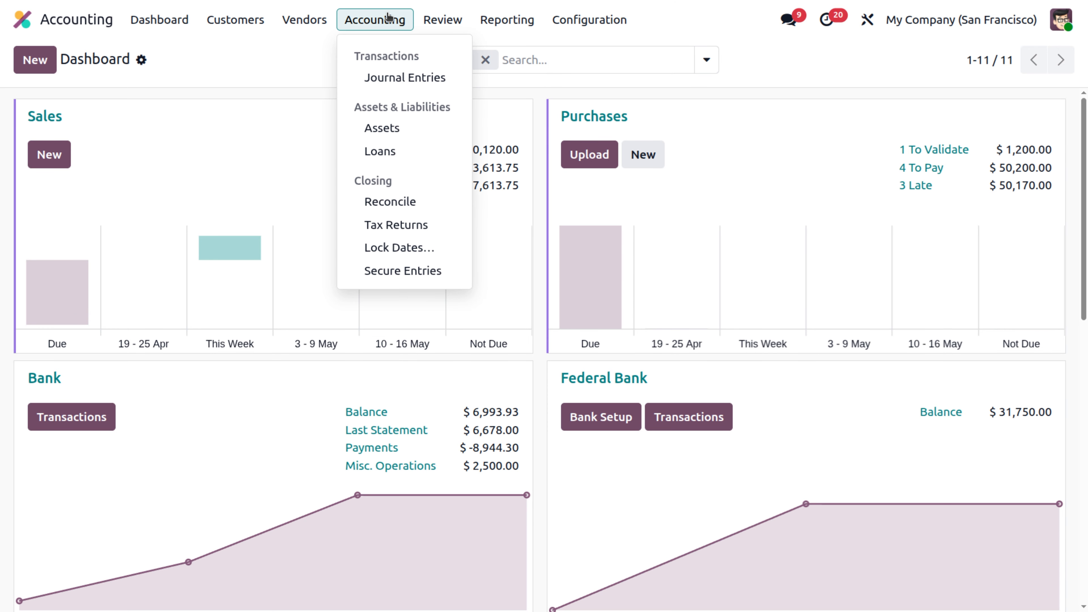
mouse_move(239, 11)
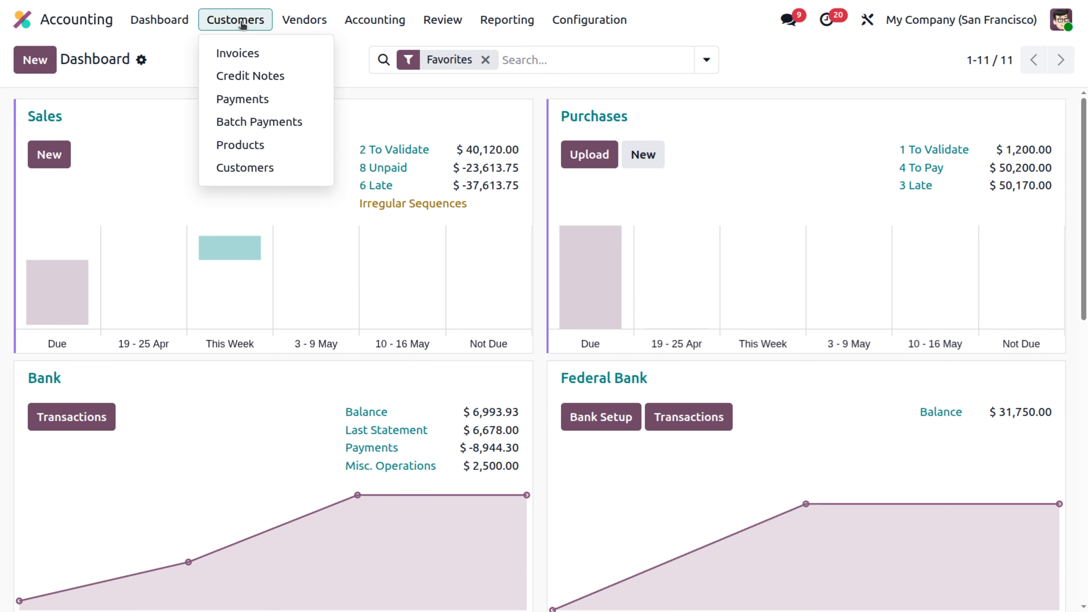
click(250, 101)
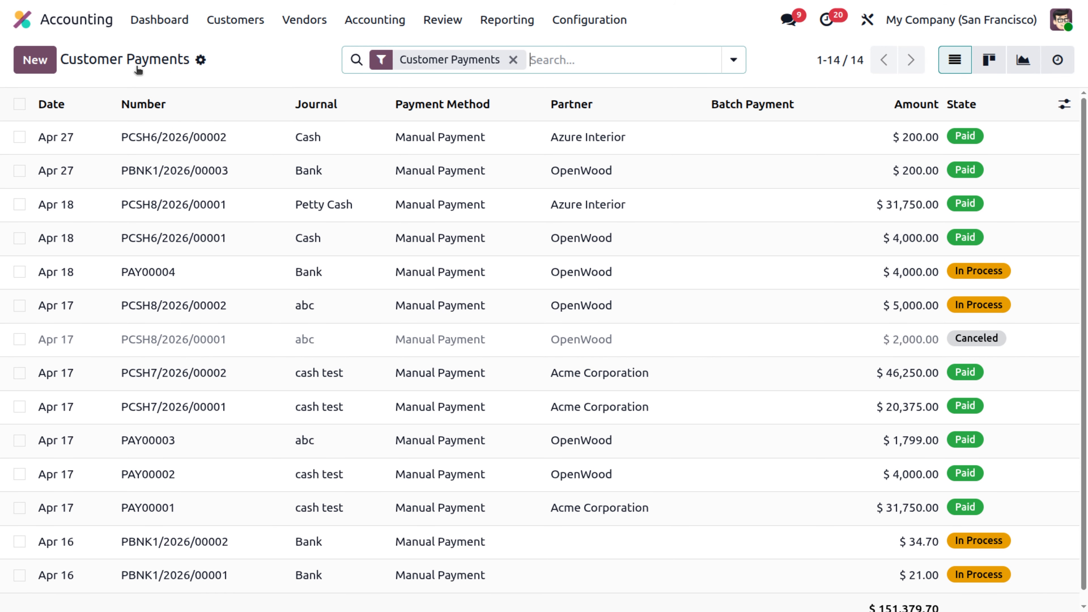
click(37, 62)
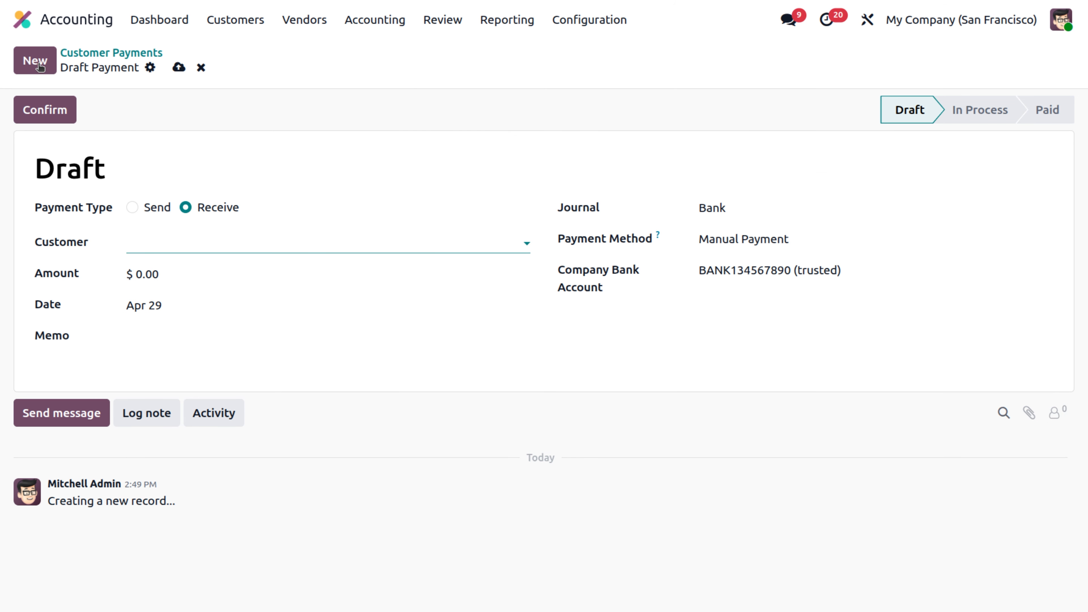
click(146, 246)
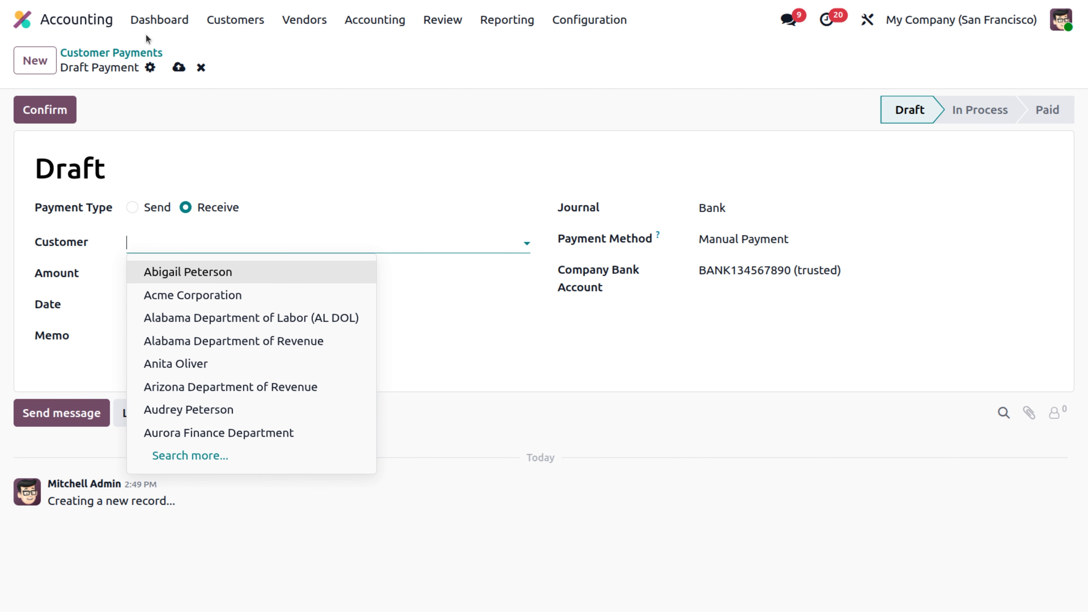
click(200, 68)
click(200, 68)
Open OpenWood's posted Apr 29 invoice and create a $12,000.00 manual payment for it in the Bank journal
click(244, 19)
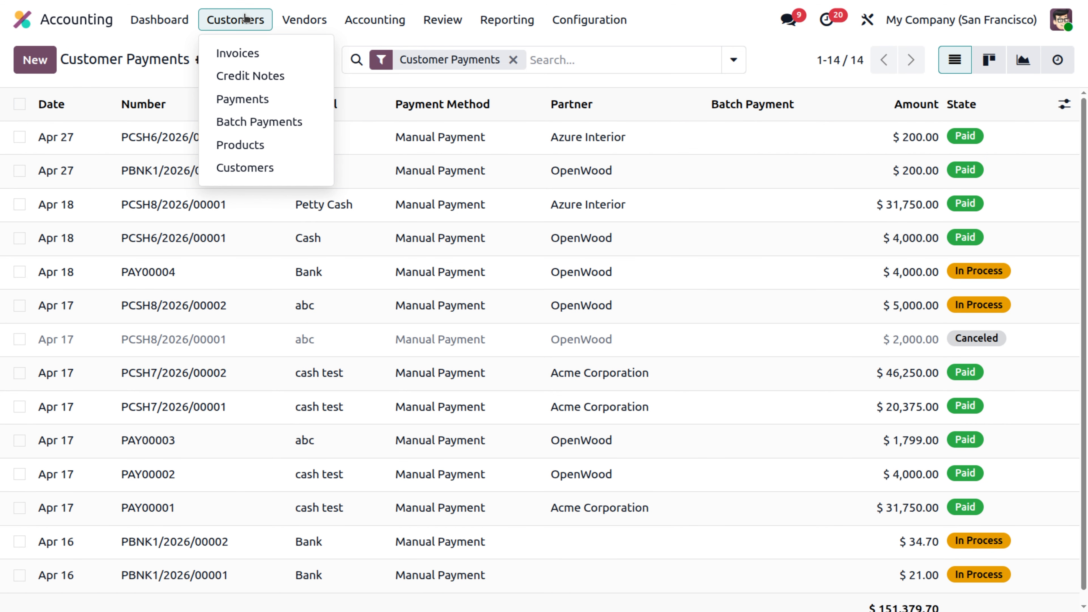
click(271, 55)
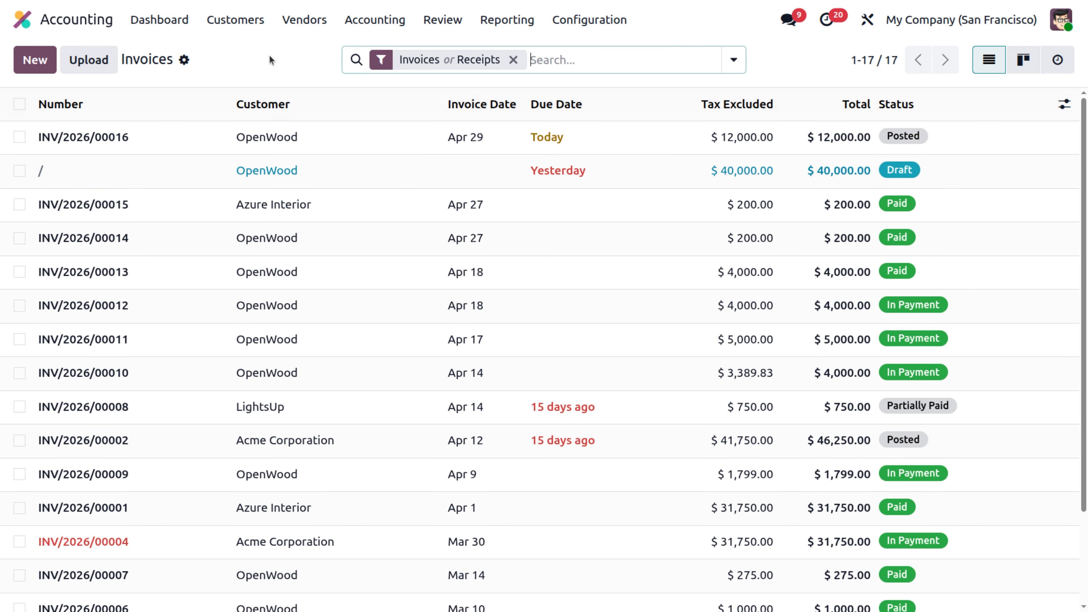
click(316, 137)
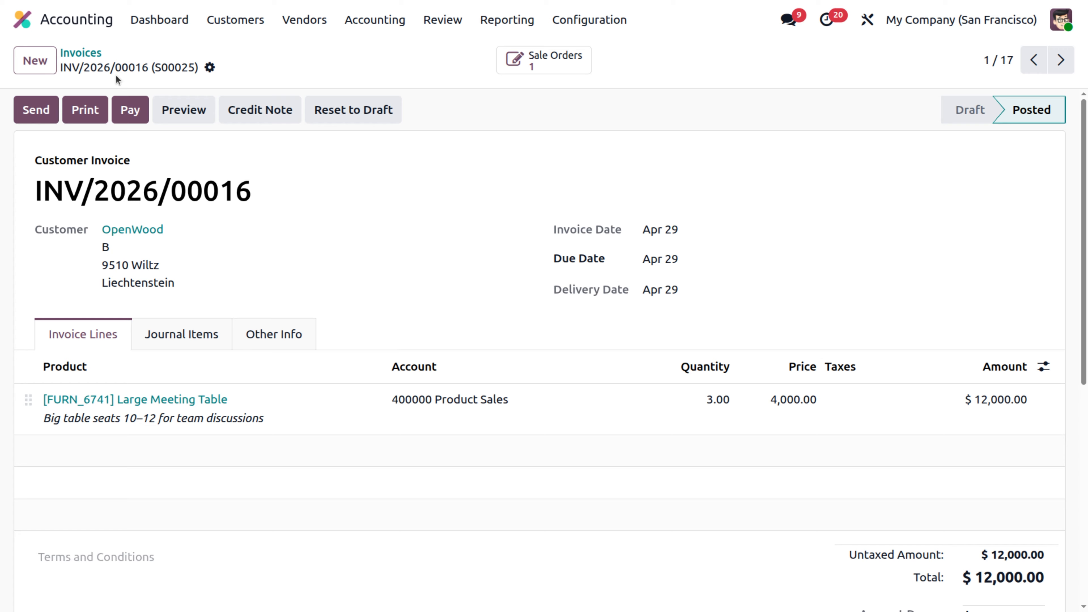
click(131, 110)
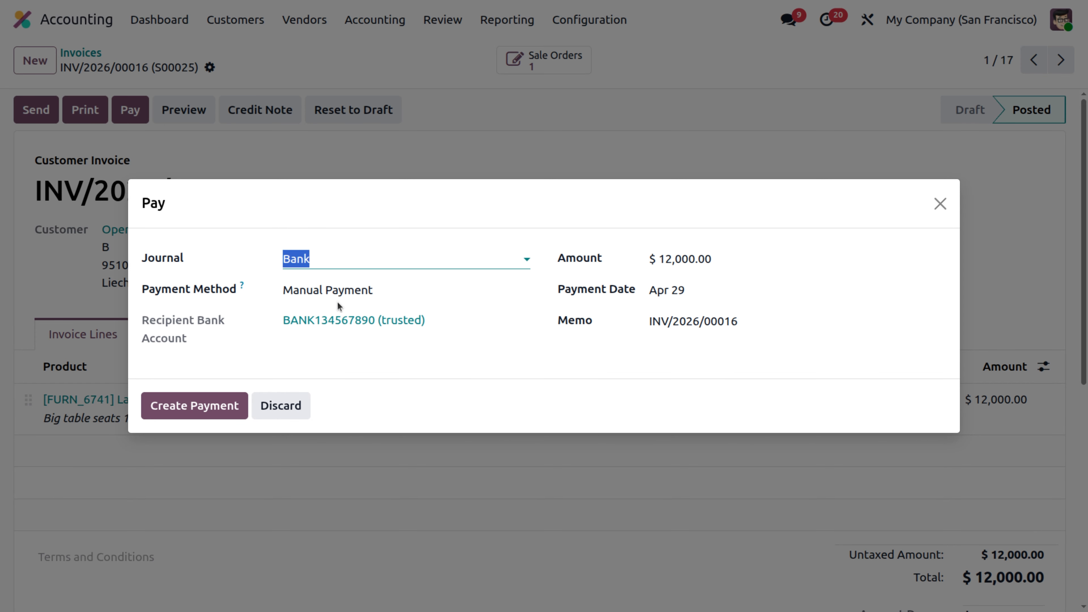
click(400, 259)
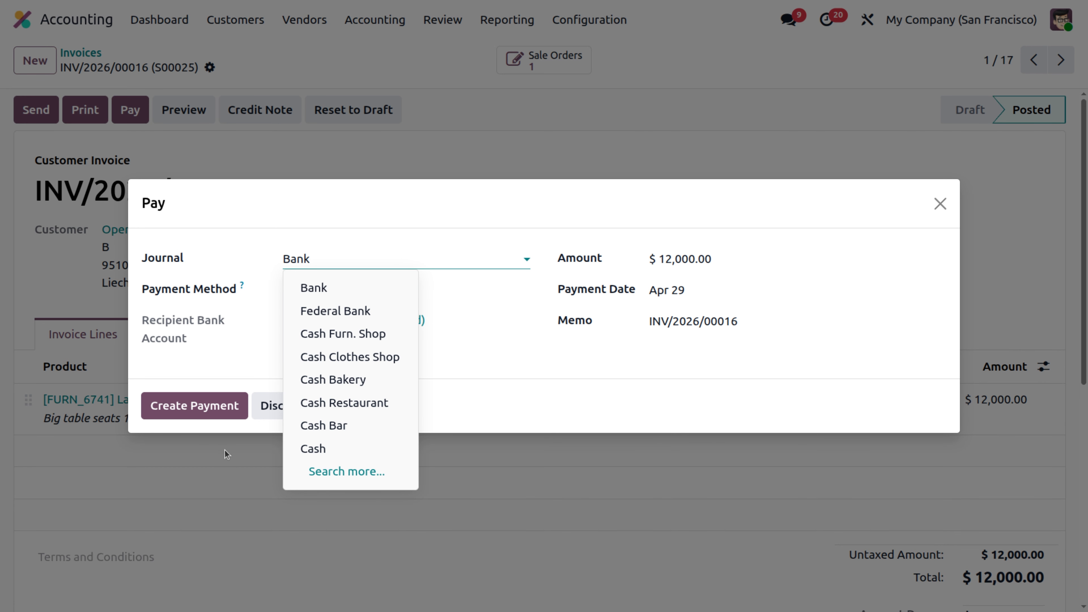
click(217, 410)
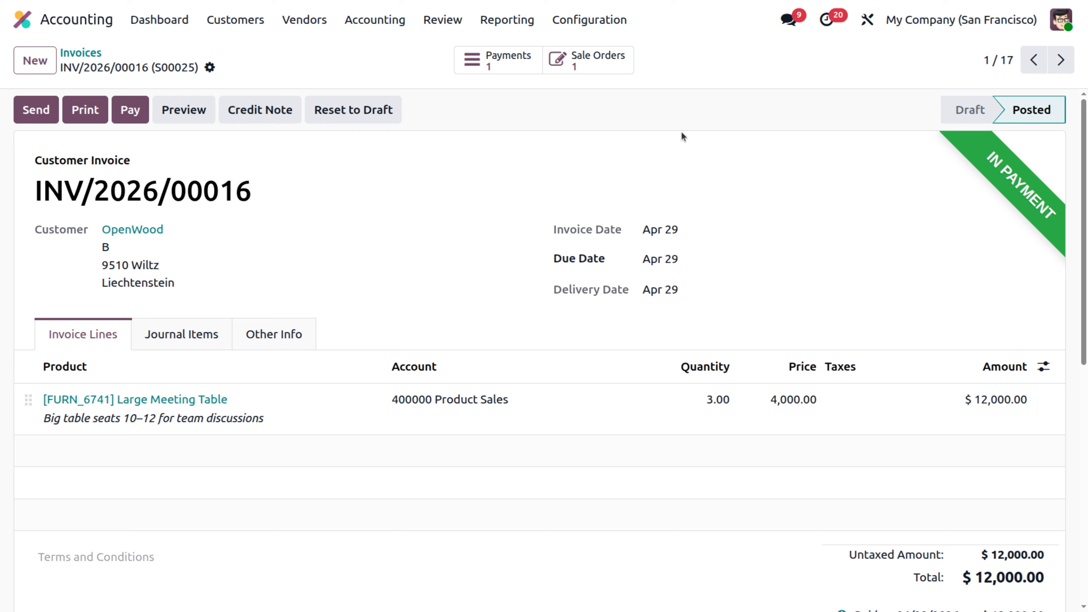
Check the payment record linked to the invoice, then view it in the customer payments list
click(491, 65)
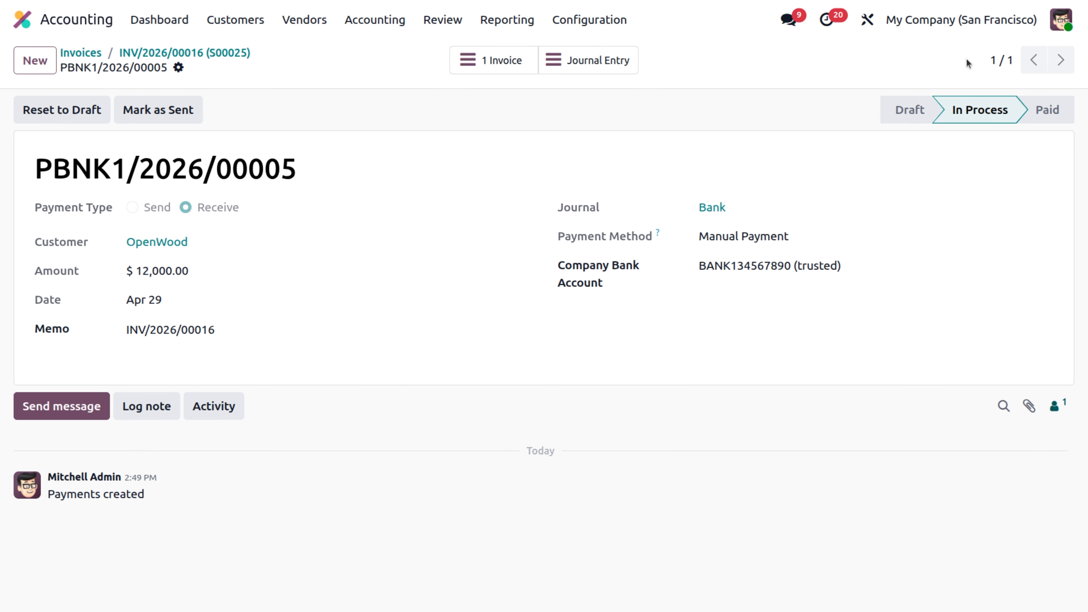
click(222, 18)
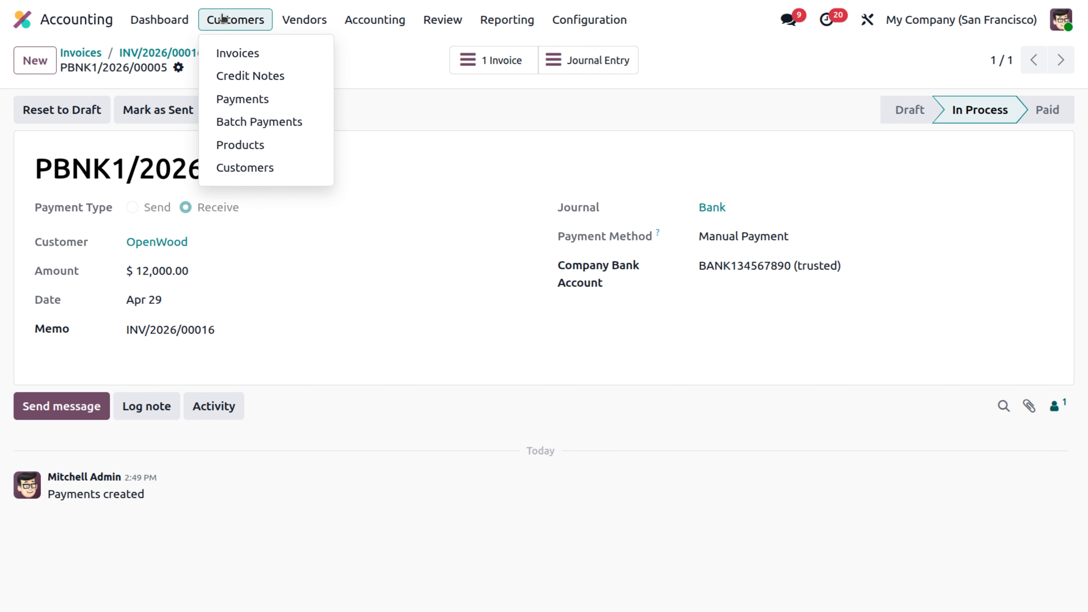
click(255, 99)
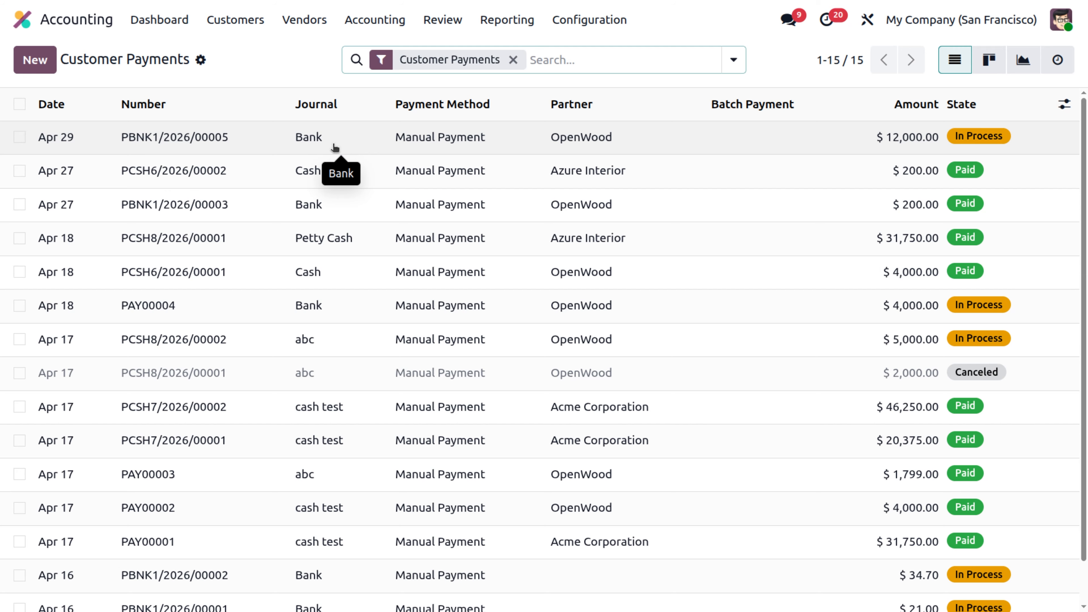
Review the Balance Sheet and examine the Bank account's entries in the General Ledger
click(500, 25)
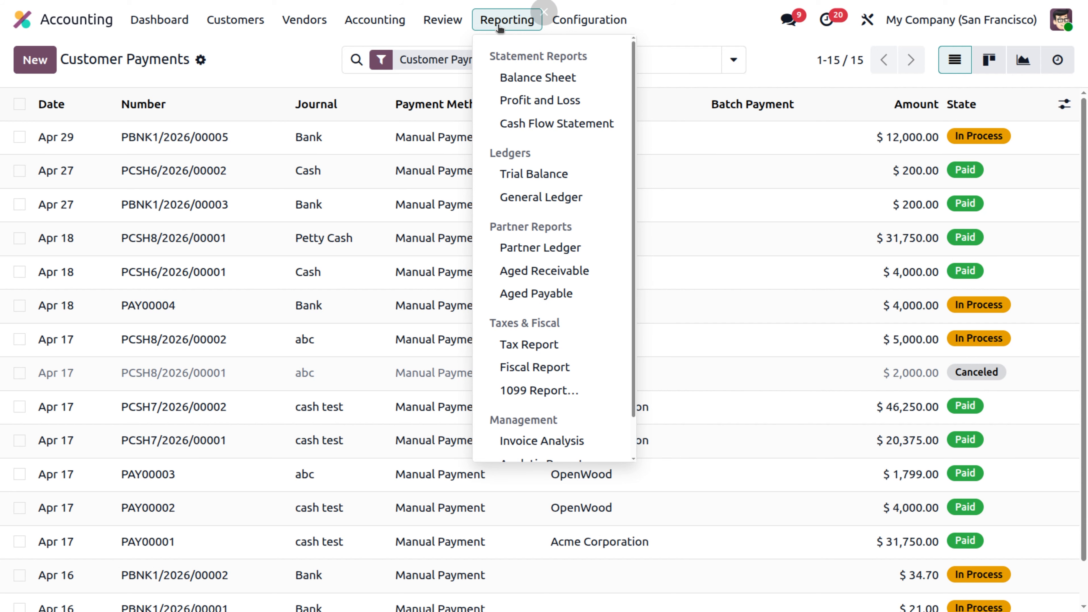
click(531, 85)
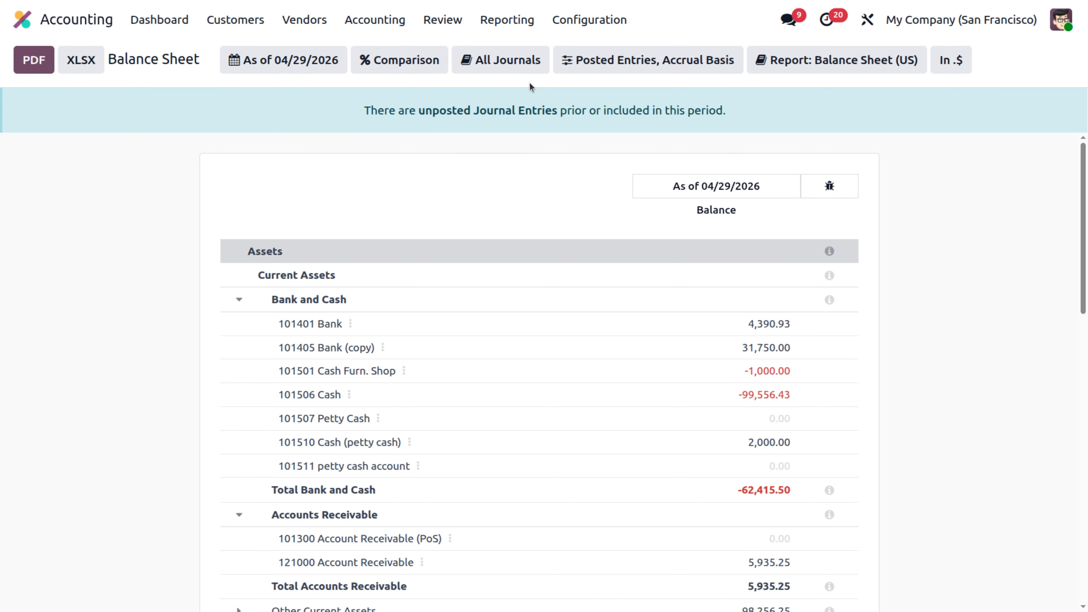
scroll(302, 415, down, 5)
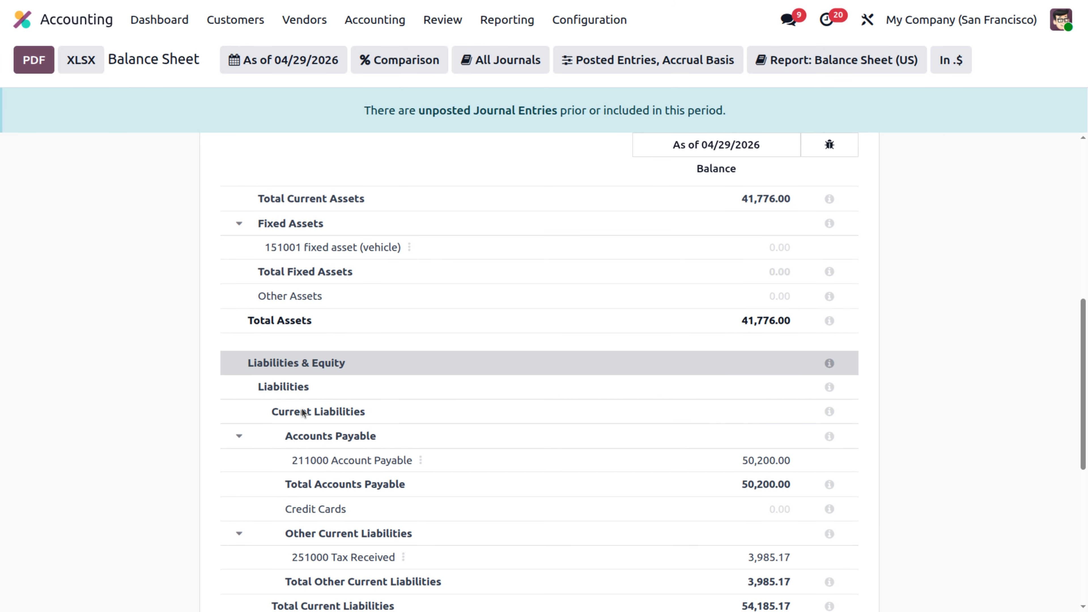
scroll(302, 411, down, 5)
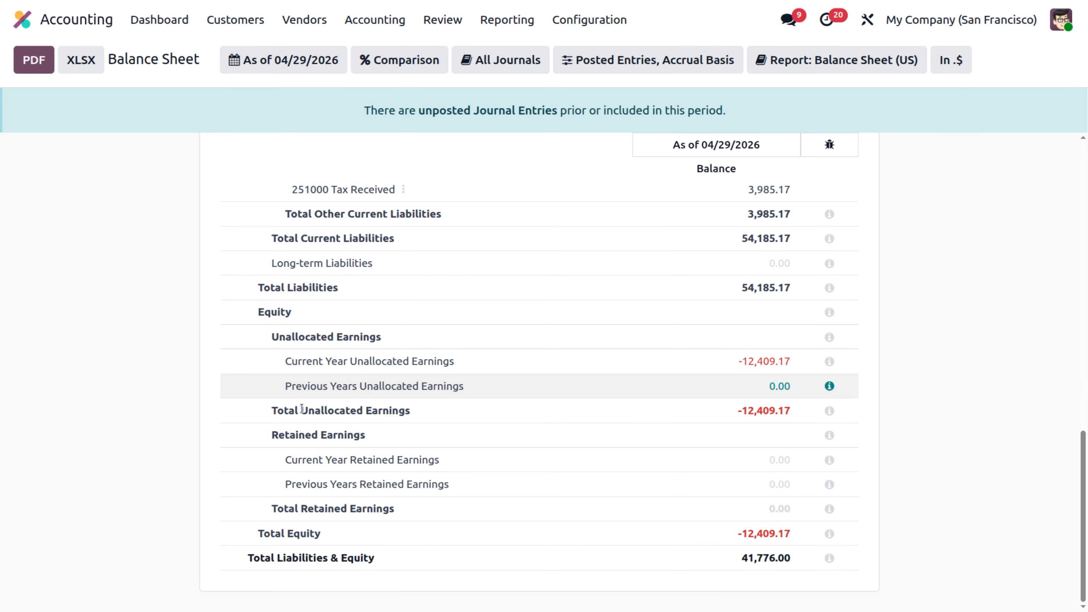
scroll(301, 409, up, 15)
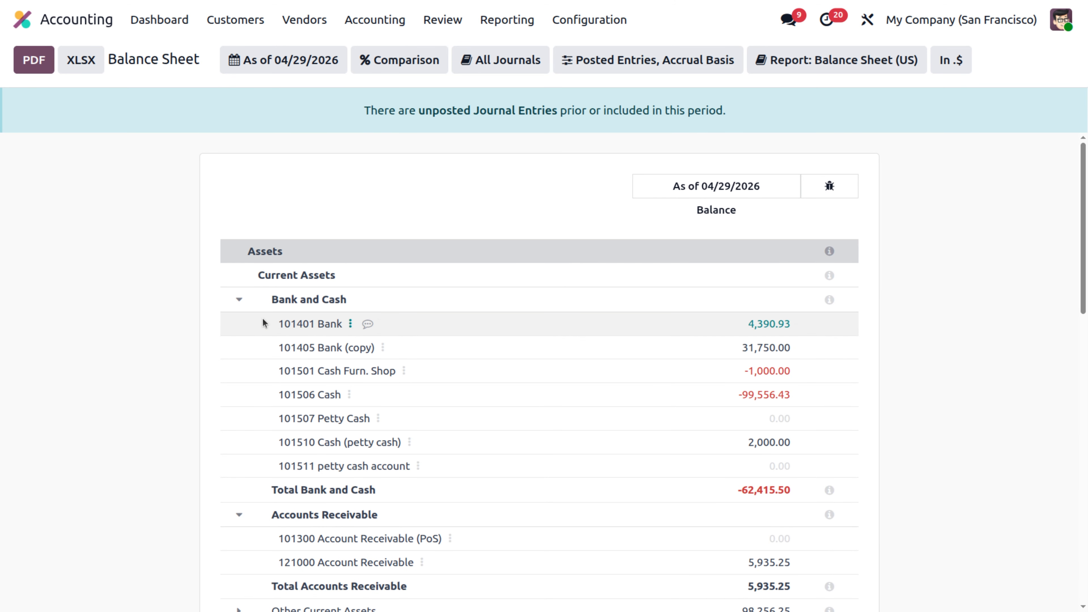
click(352, 324)
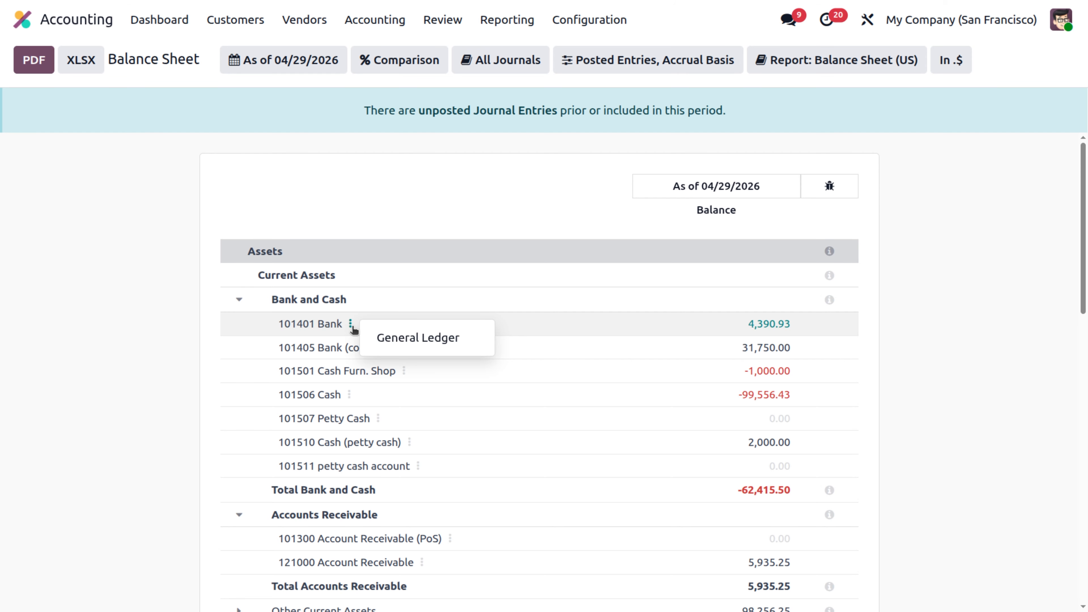
click(437, 340)
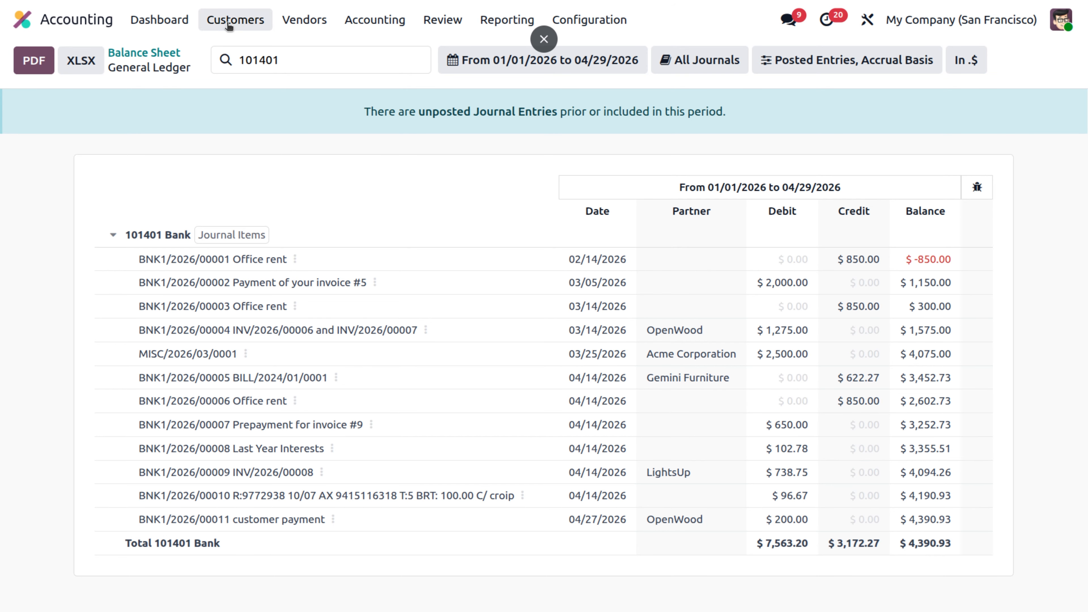
Check the Bank journal's transactions for the OpenWood payment and return to the customer payments list
click(157, 19)
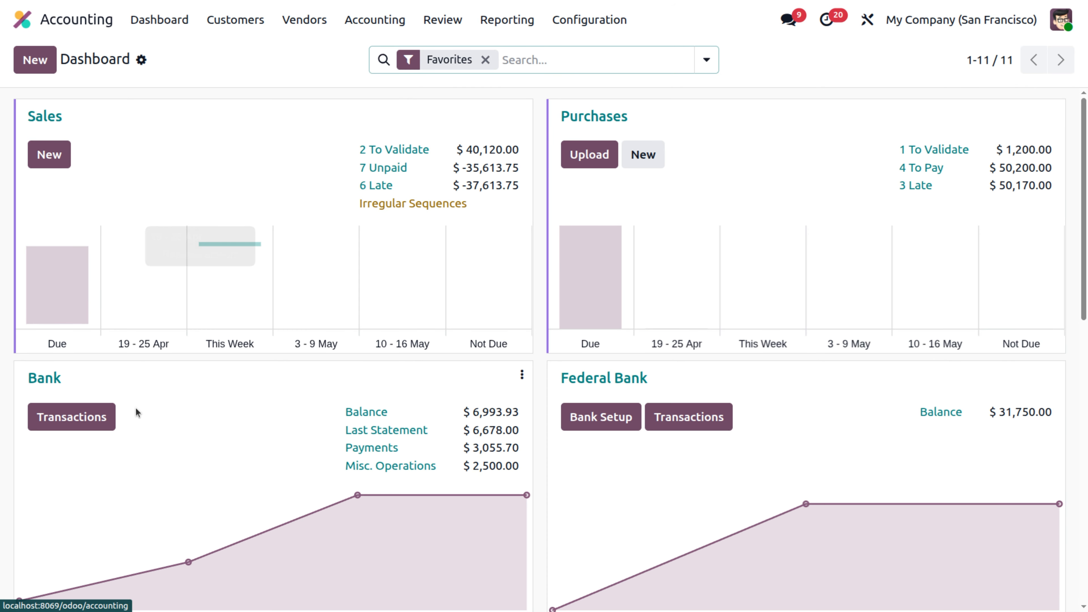
click(92, 418)
click(89, 415)
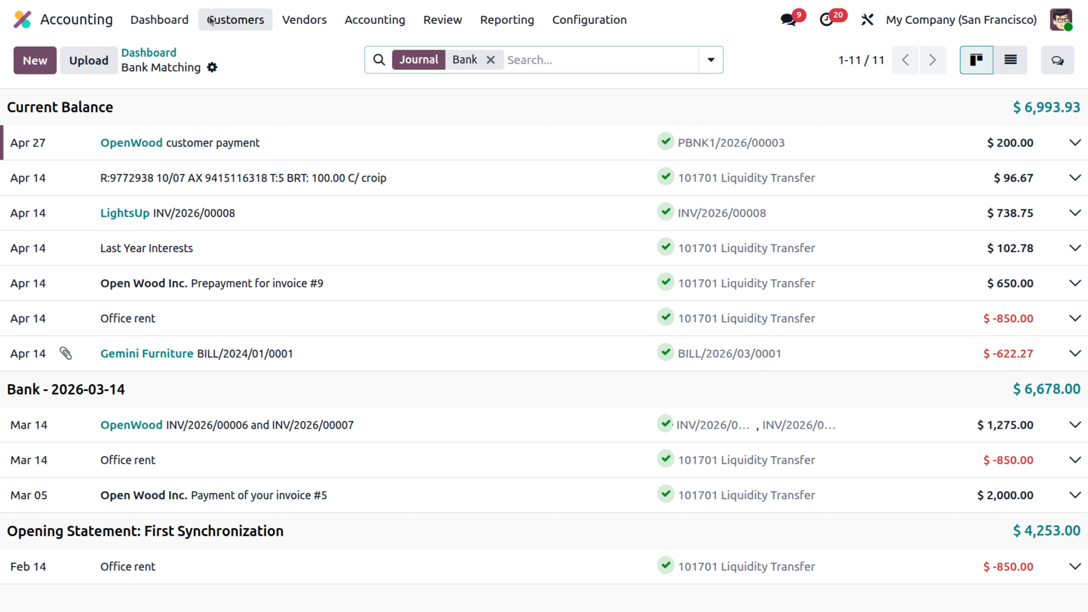
click(249, 19)
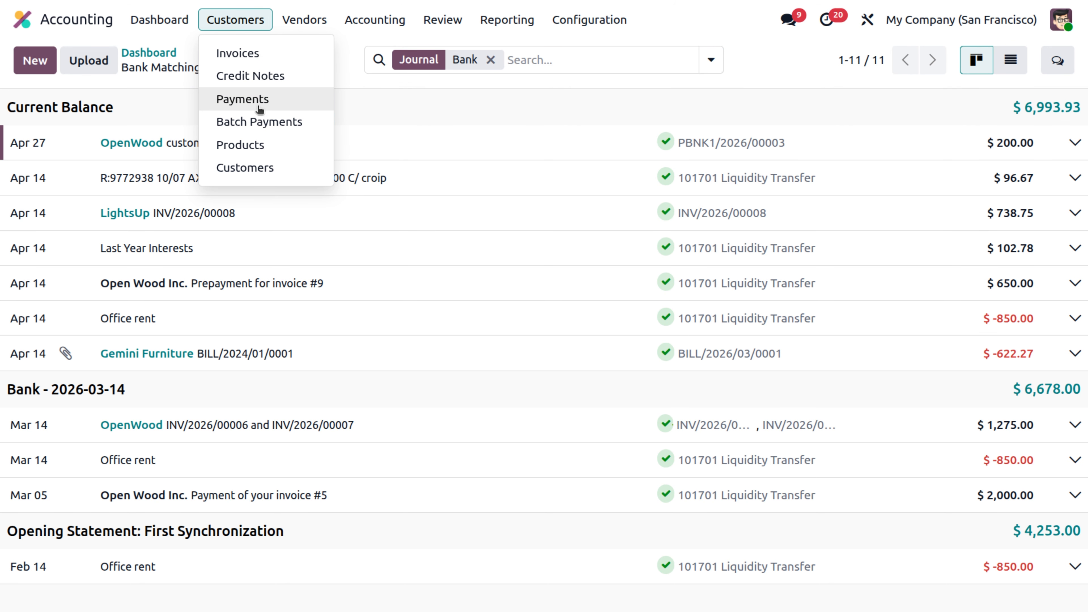
click(243, 99)
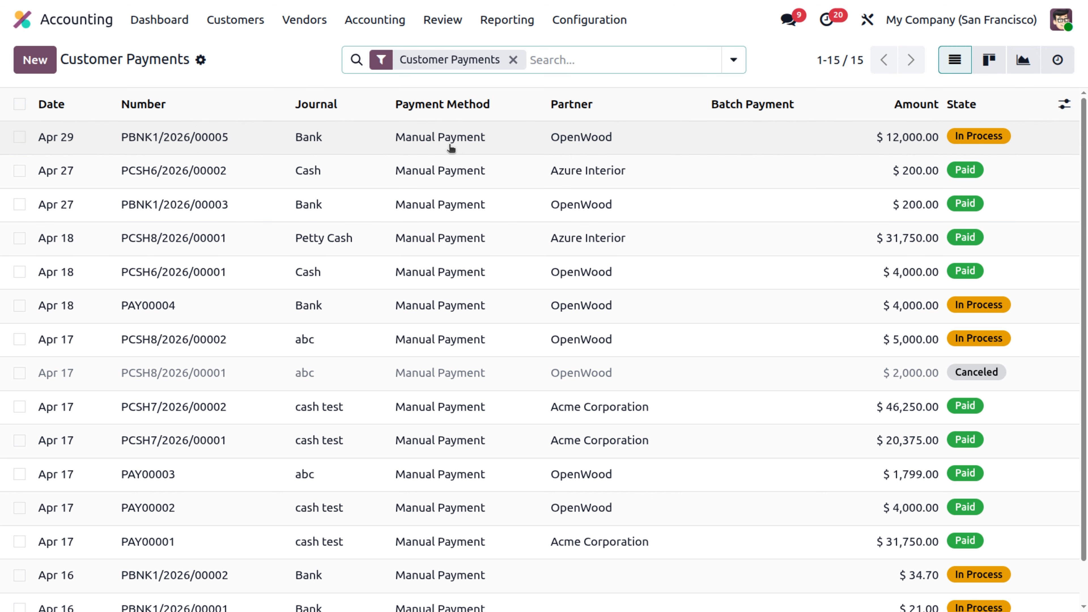
Start a new transaction in the Bank journal dated Apr 29, 2026, with the label "customer payment"
click(180, 21)
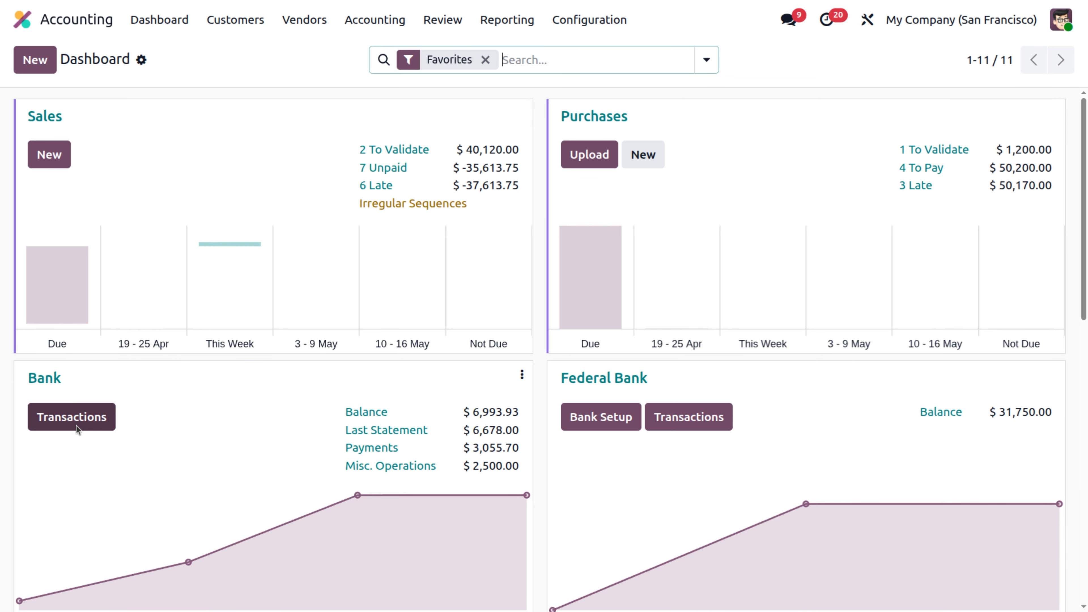
click(81, 422)
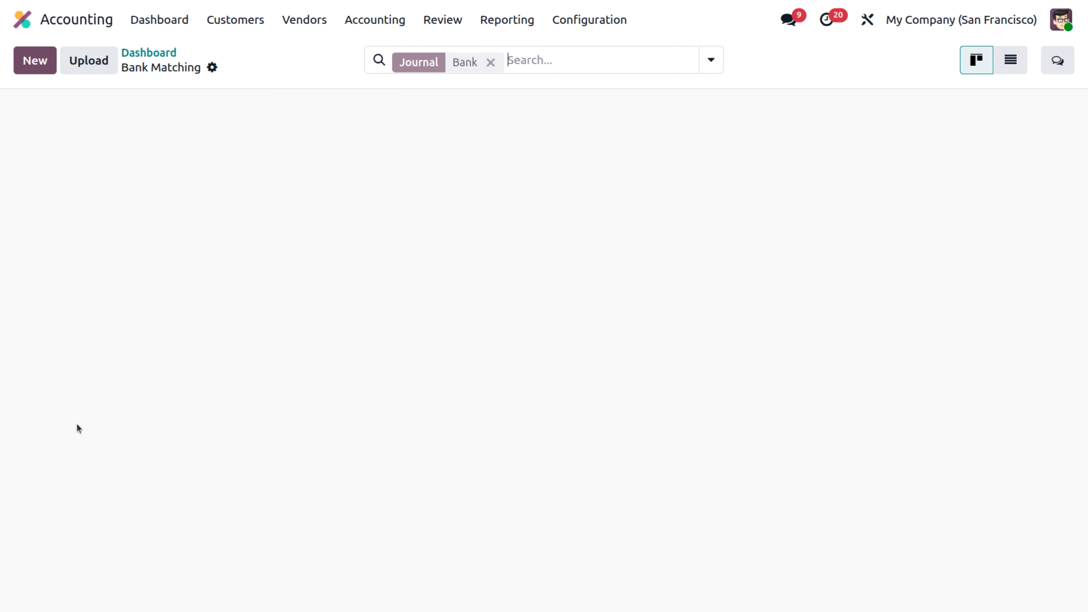
click(35, 60)
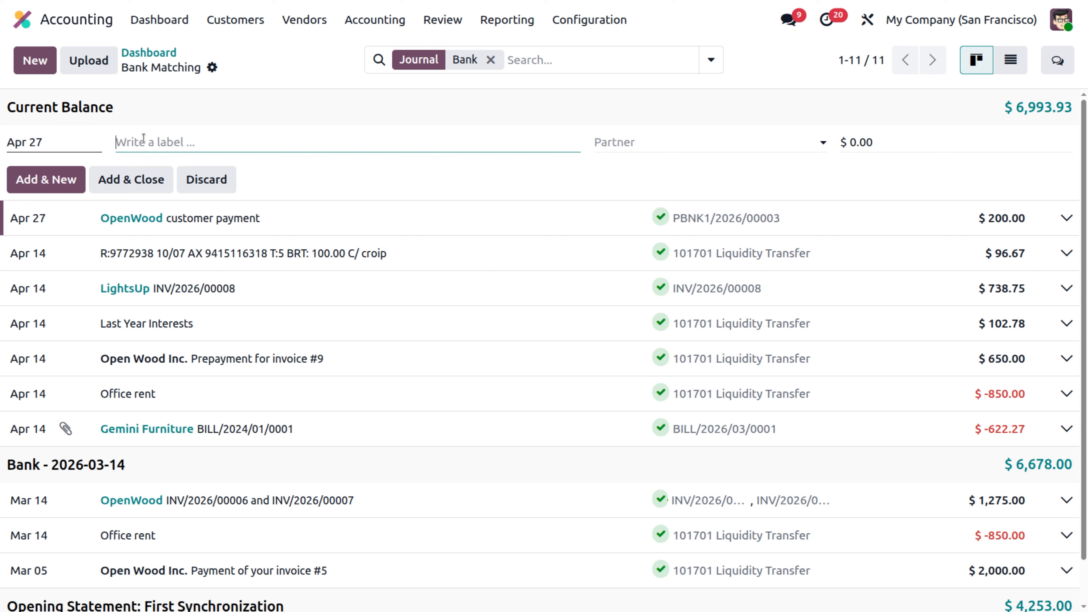
click(91, 142)
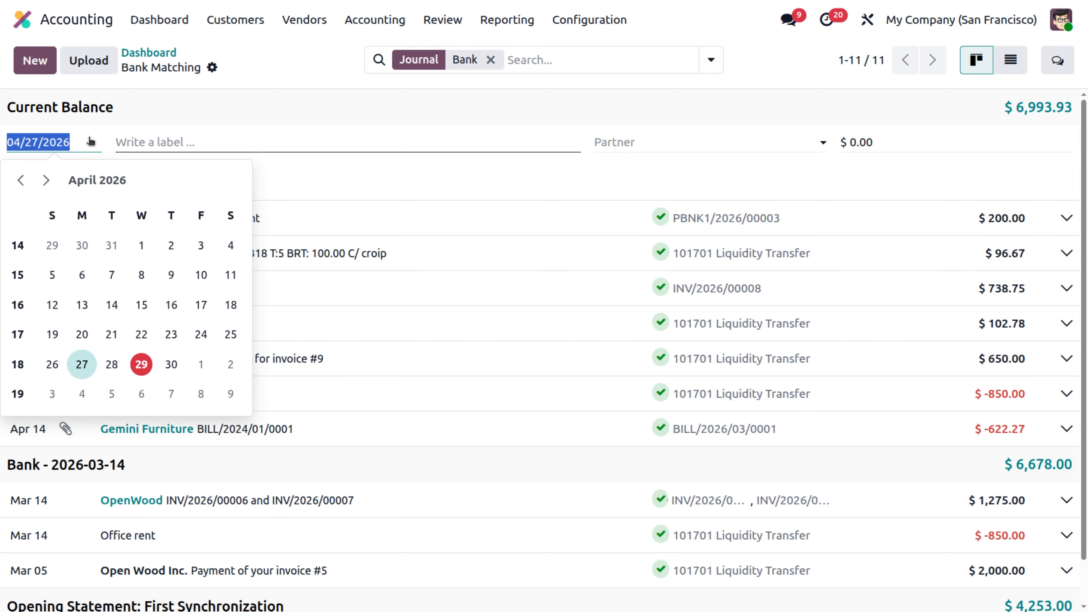
click(142, 364)
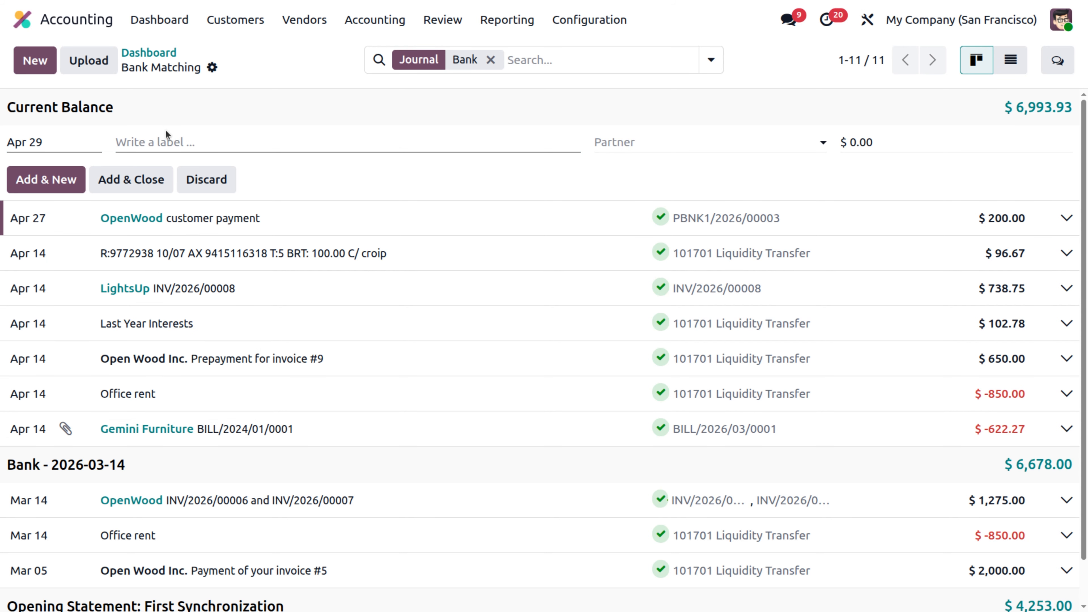
click(166, 141)
text(custome)
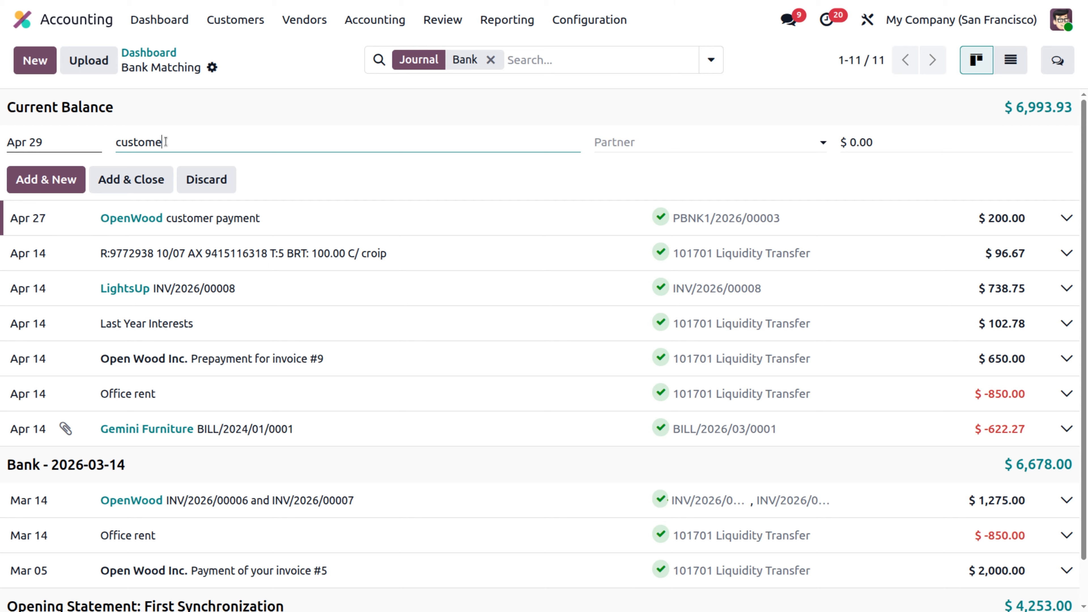
text(r payment)
Set the new bank transaction's partner to OpenWood and its amount to $12,000, and add it
click(631, 147)
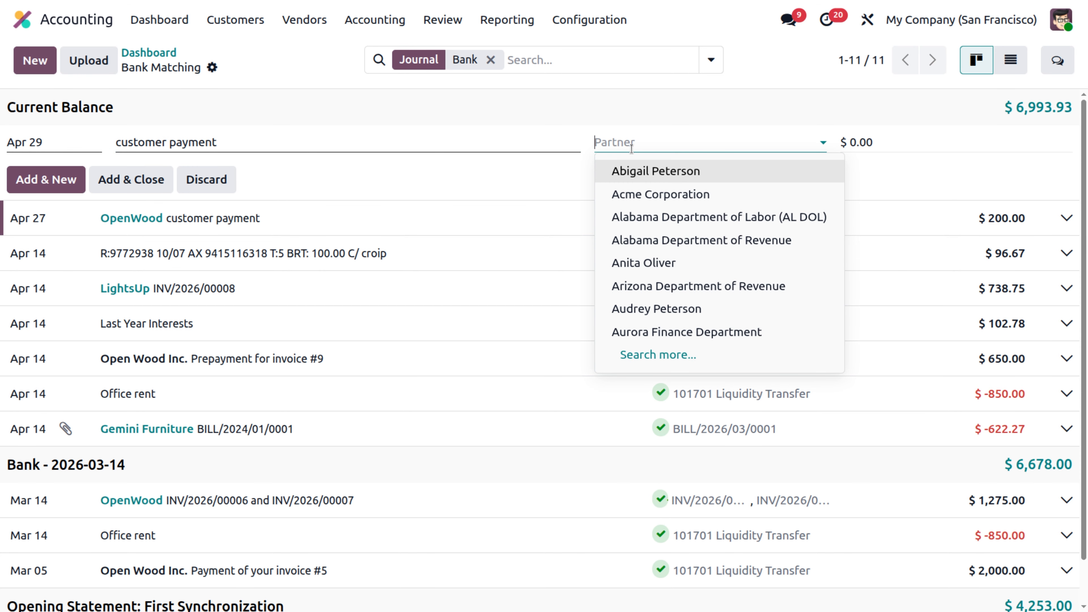
text(op)
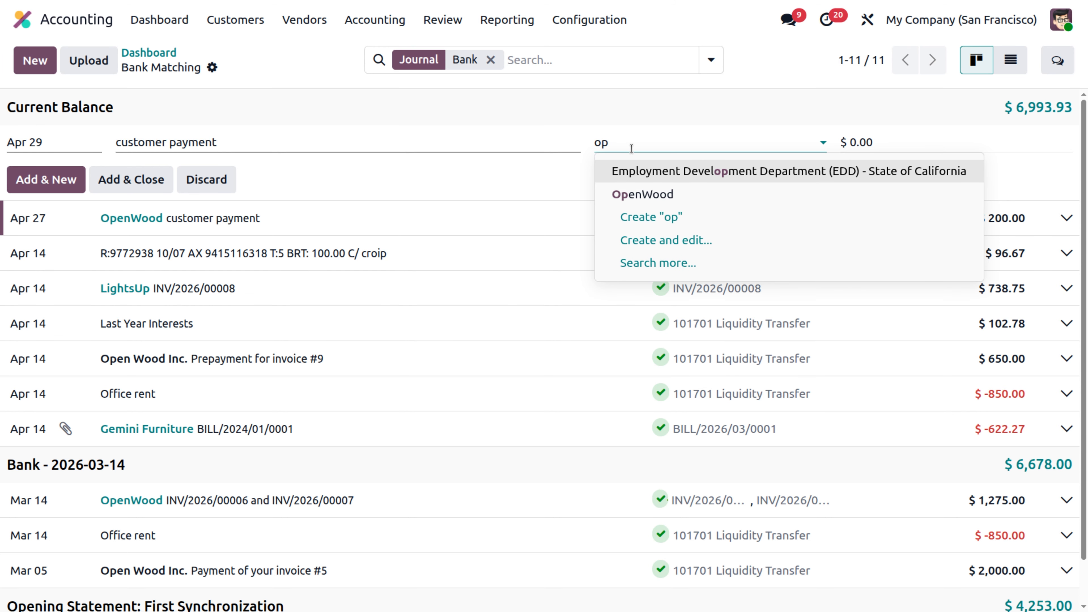
click(647, 195)
click(904, 150)
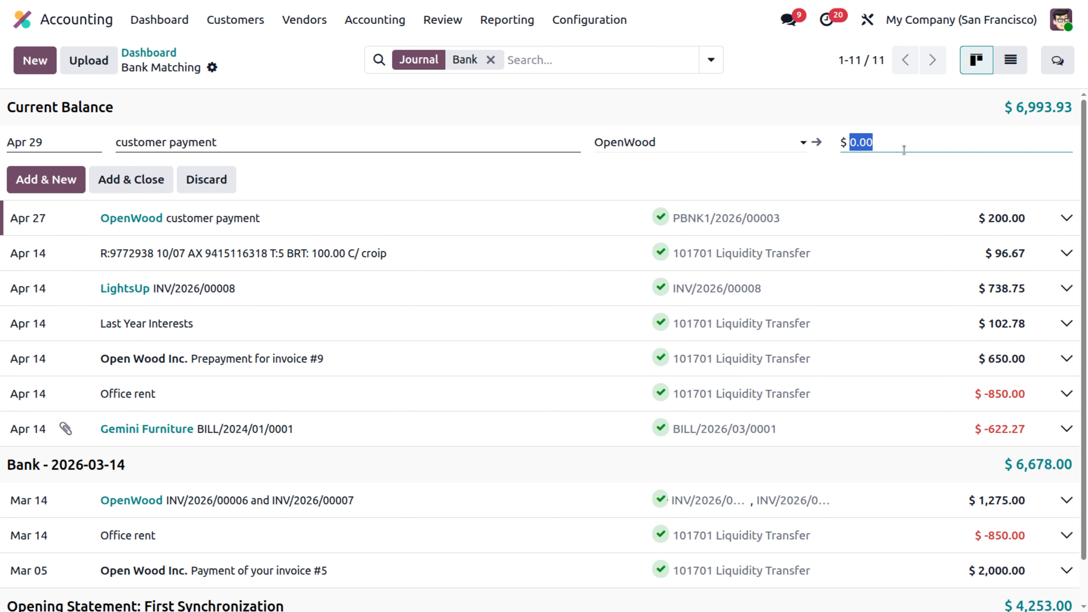
key(BackSpace)
text(12000)
click(120, 184)
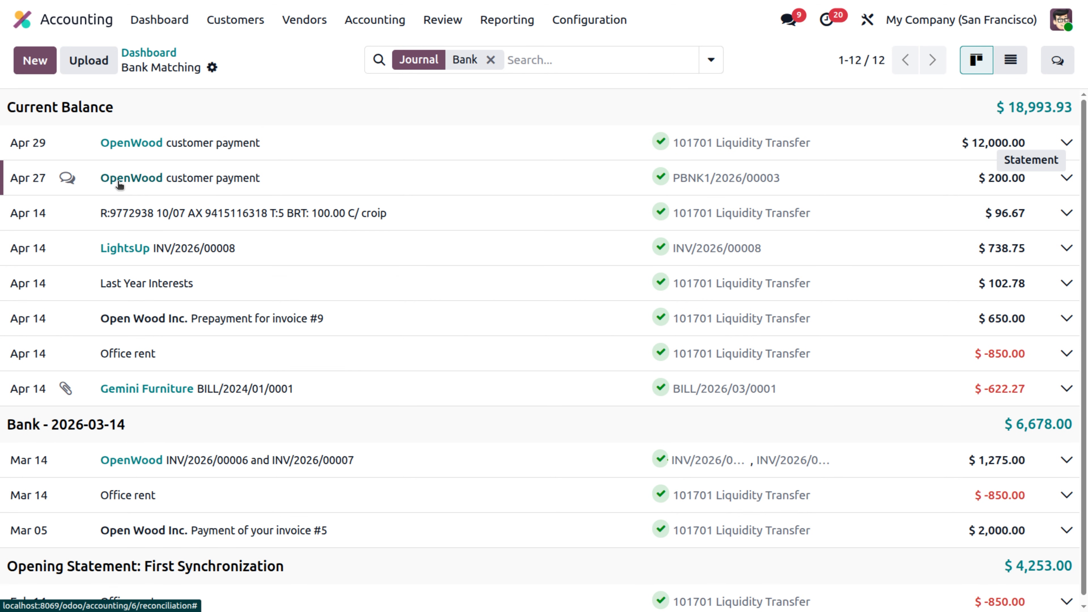
Remove the Liquidity Transfer line from OpenWood's Apr 29 bank transaction and reconcile it with the Apr 29 manual payment of $12,000
click(1066, 143)
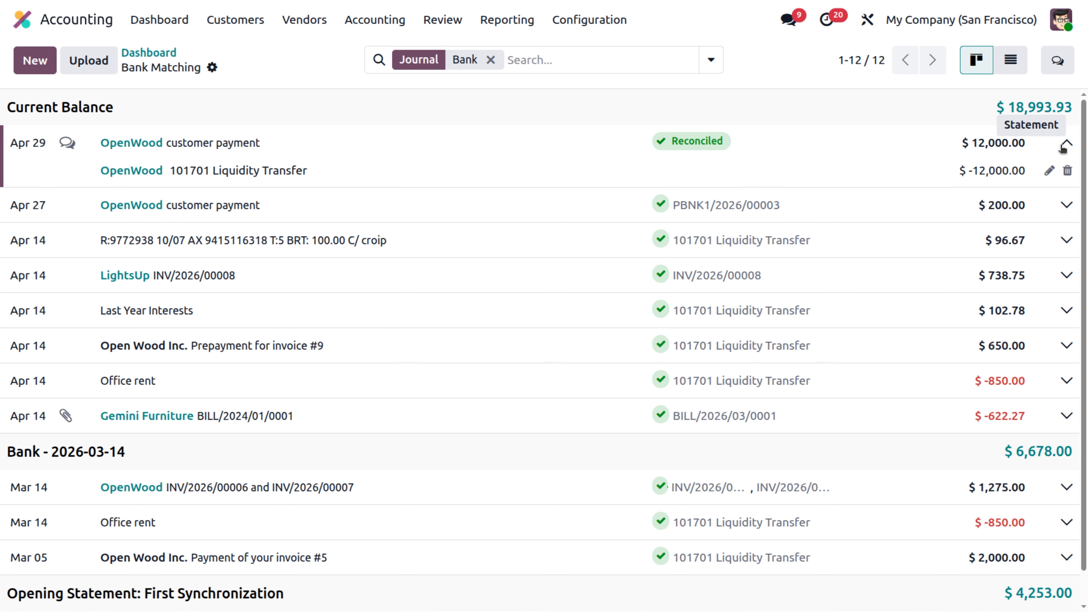
click(1068, 171)
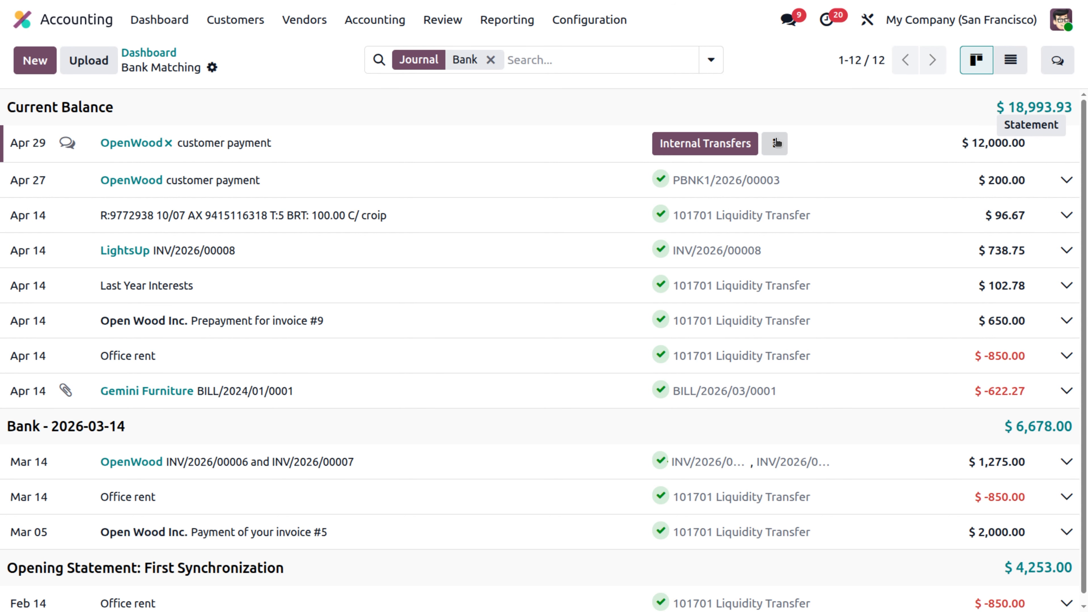
click(775, 144)
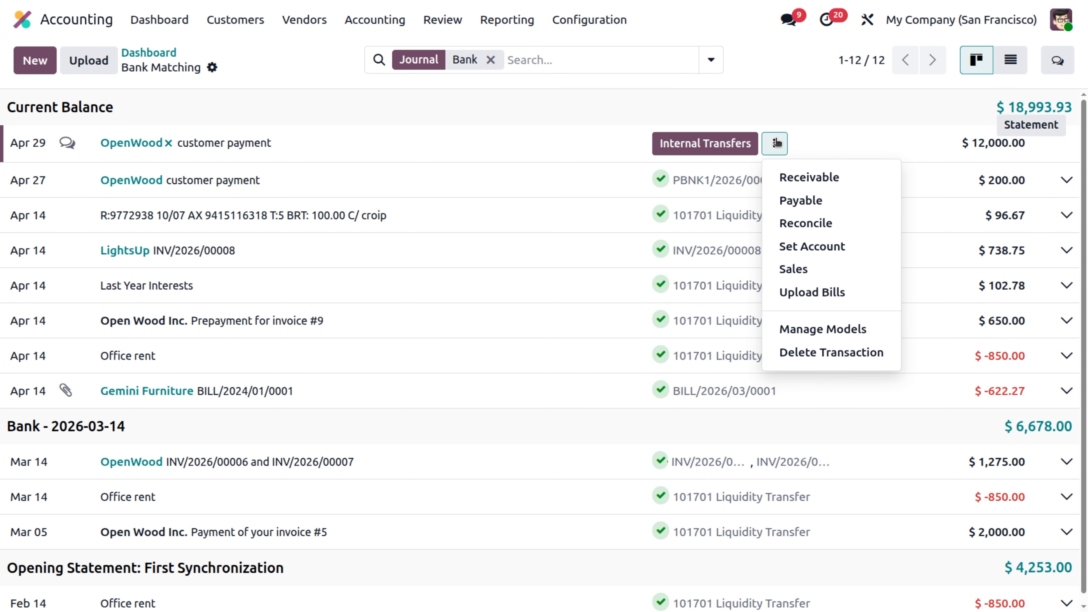
click(819, 226)
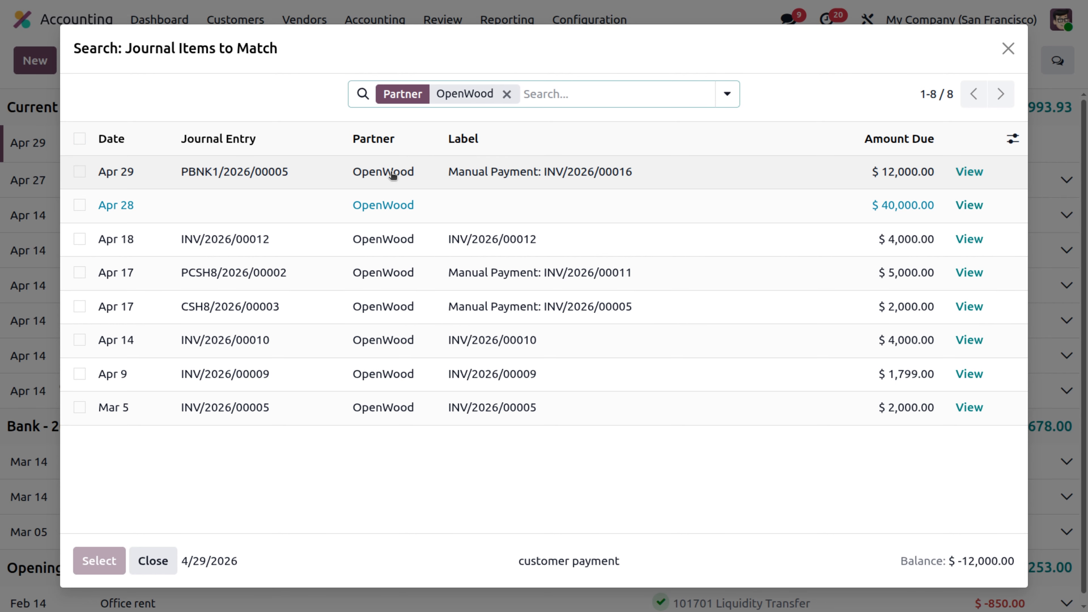
click(78, 171)
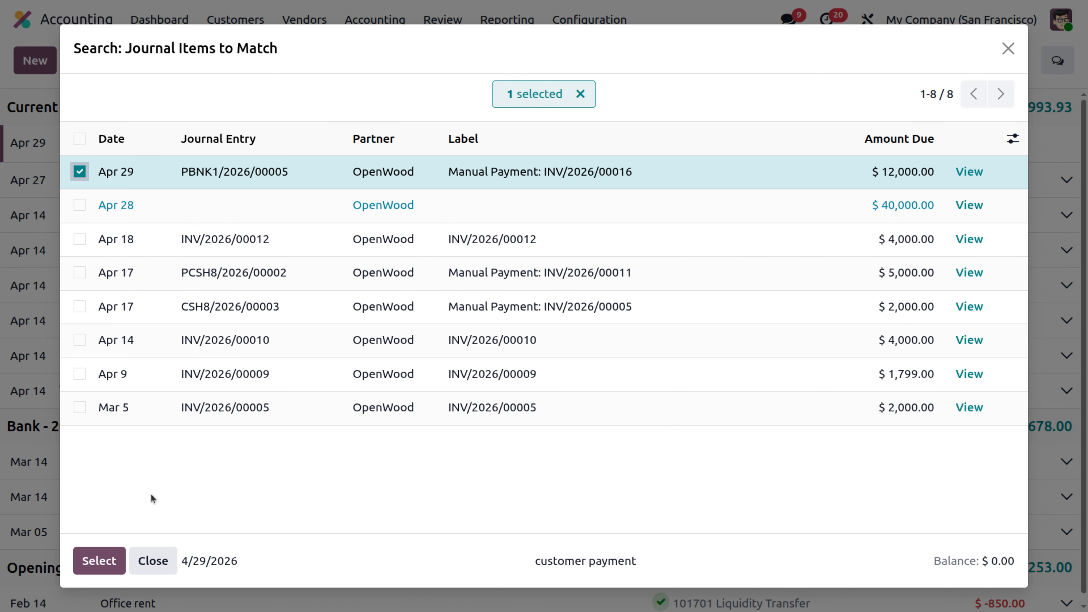
click(98, 561)
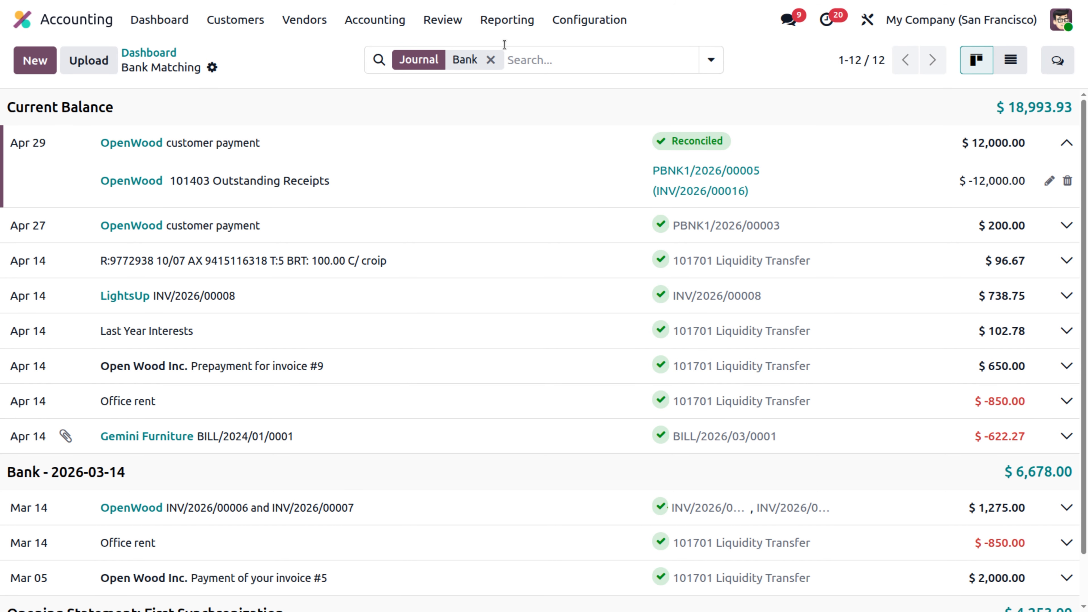
Open the Balance Sheet and check the 101401 Bank account's General Ledger for the reconciled OpenWood payment
click(507, 15)
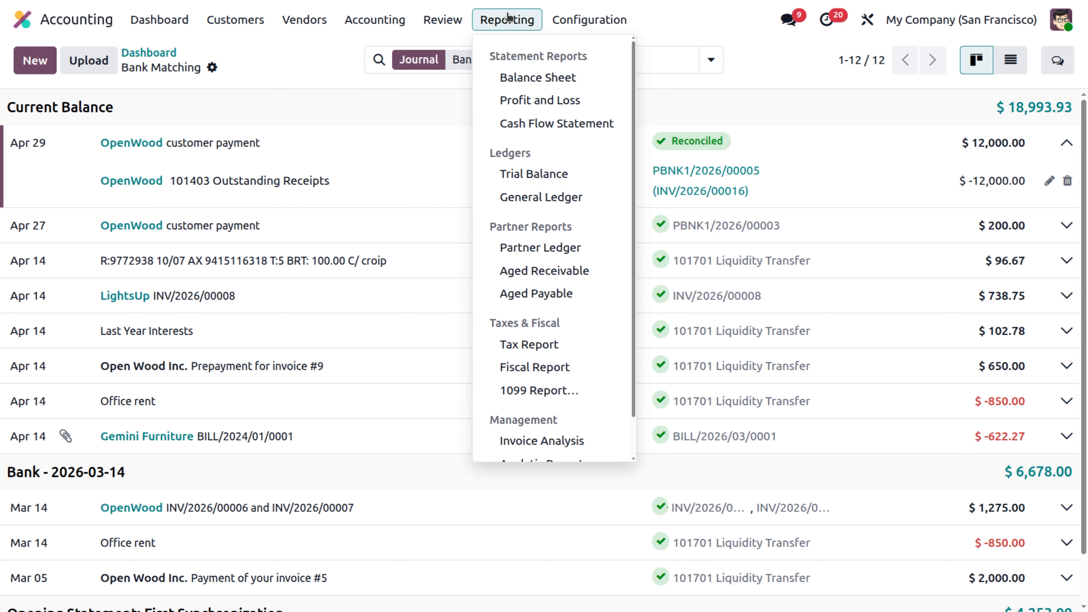
click(532, 77)
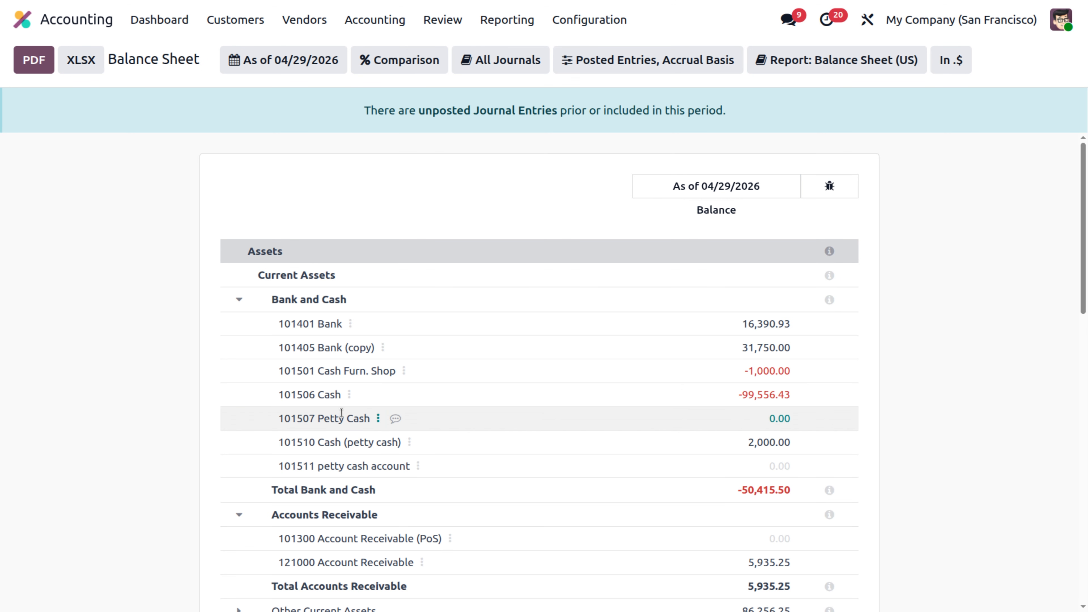
click(349, 324)
click(413, 338)
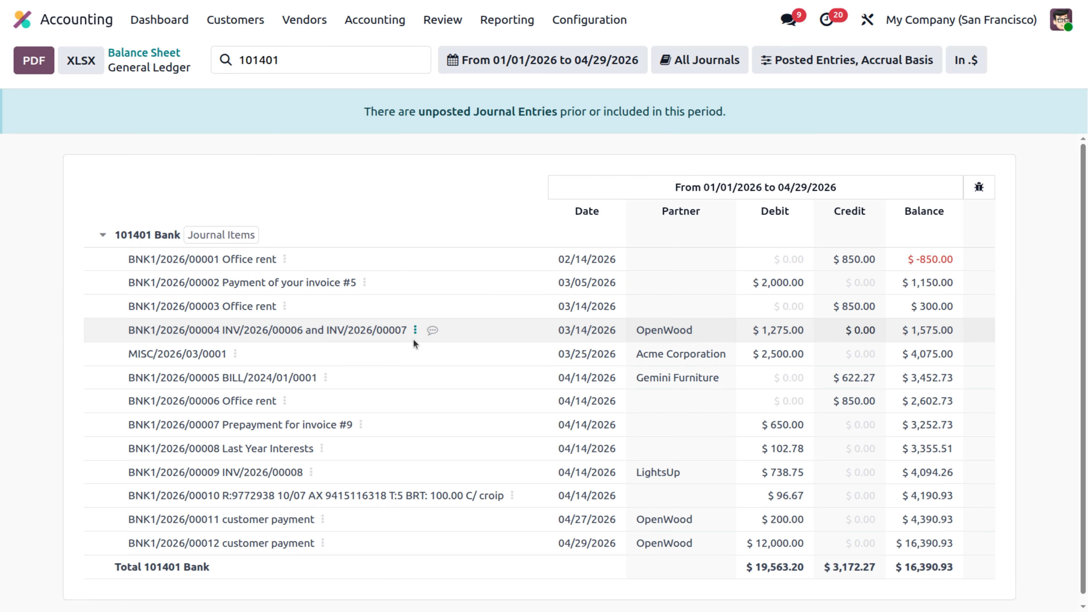
scroll(413, 339, down, 1)
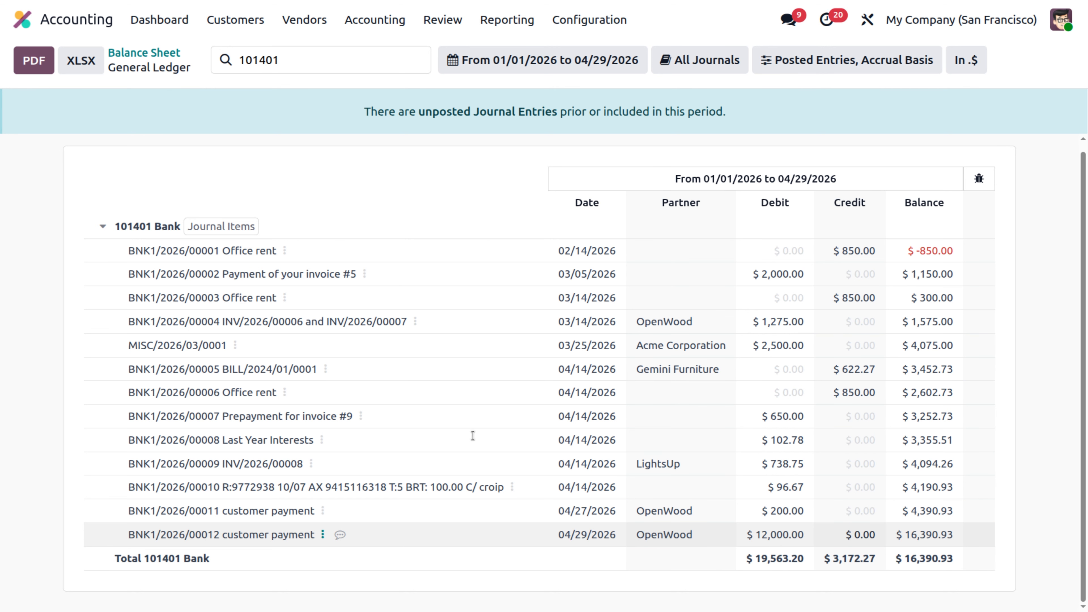
Open the journal entries list, review the journal items of OpenWood's Apr 29 bank transaction, and return to the list
click(383, 27)
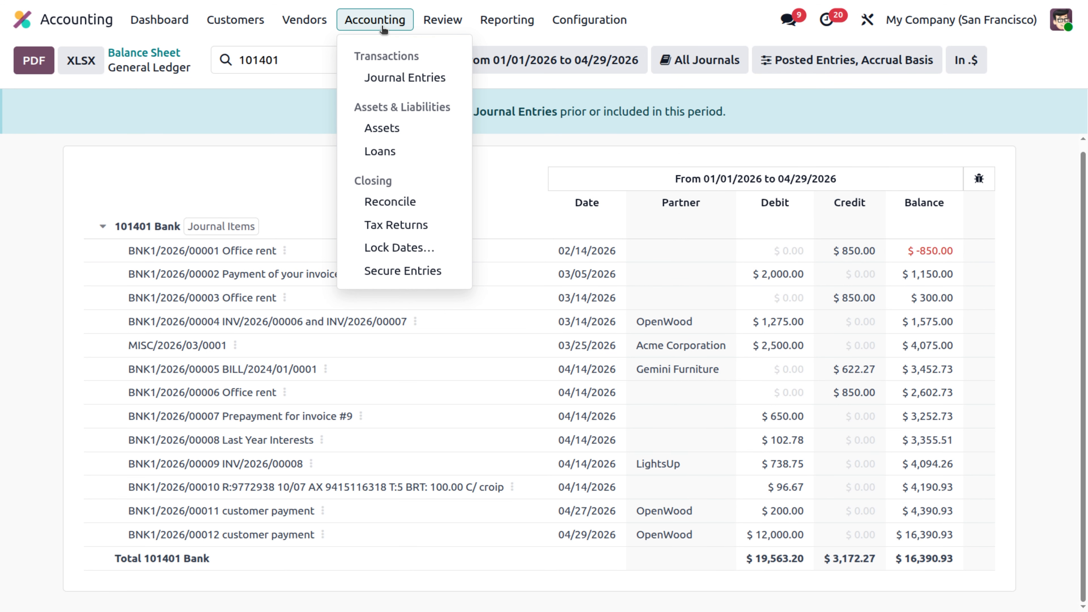
click(397, 80)
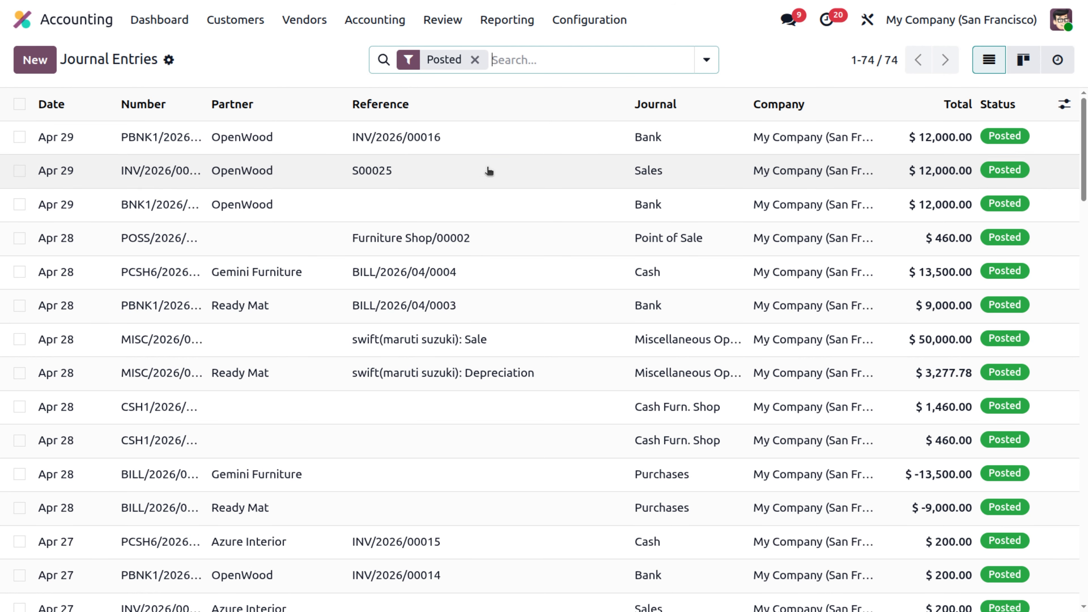
click(479, 201)
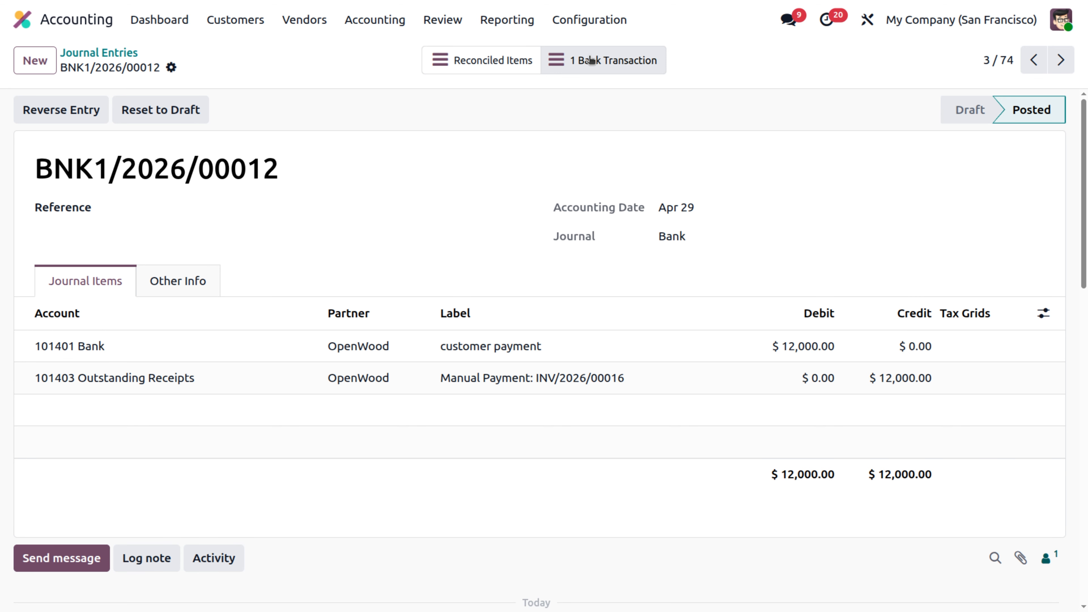
click(101, 54)
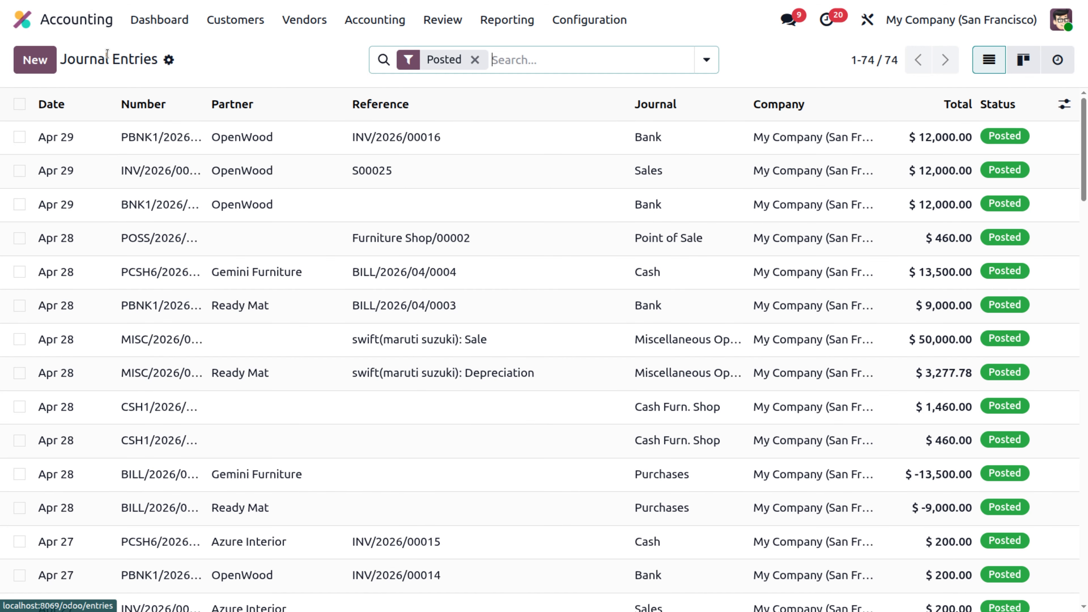
Review the journal items of OpenWood's Apr 29 invoice and its payment entry, and return to the accounting dashboard
click(350, 174)
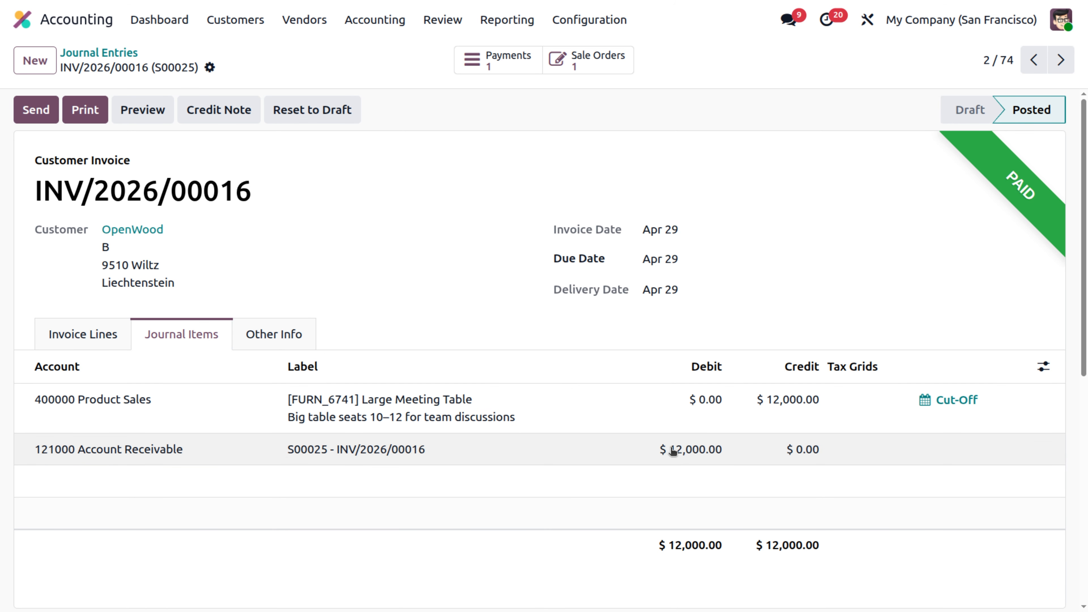
click(101, 51)
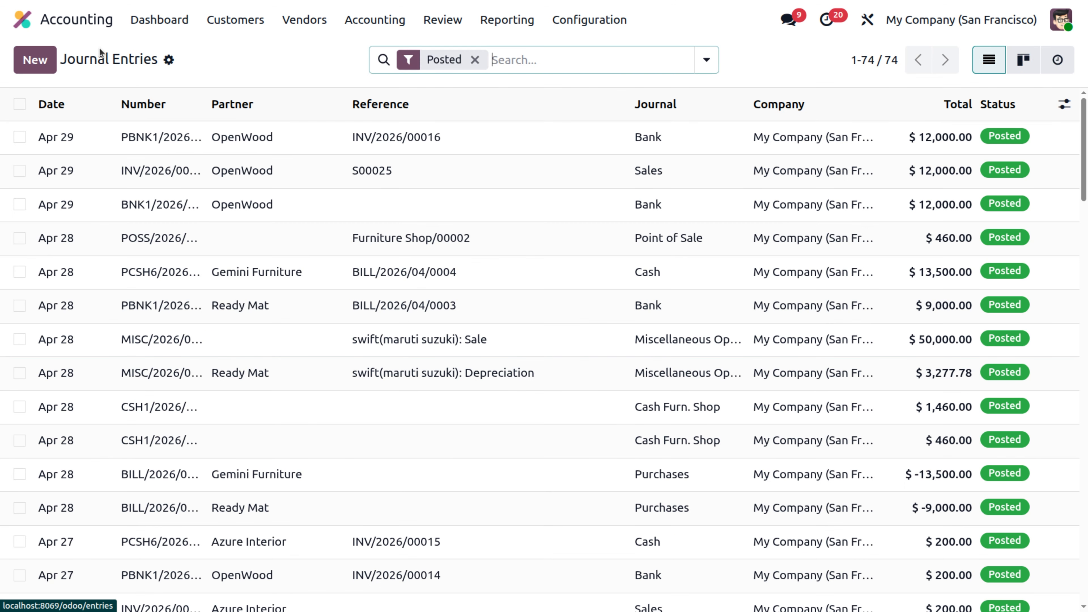
click(221, 137)
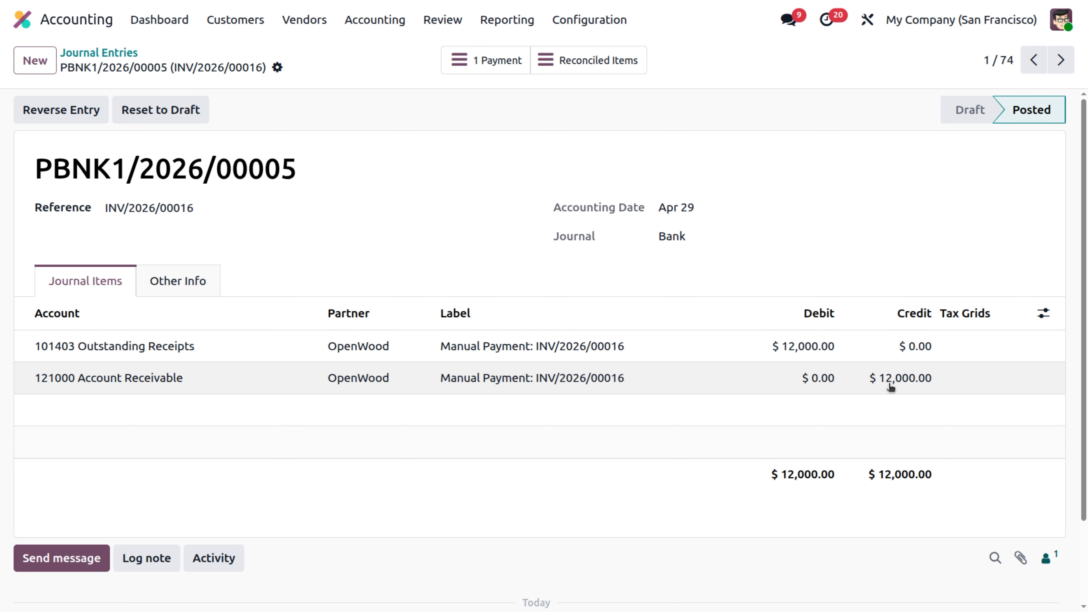
click(104, 51)
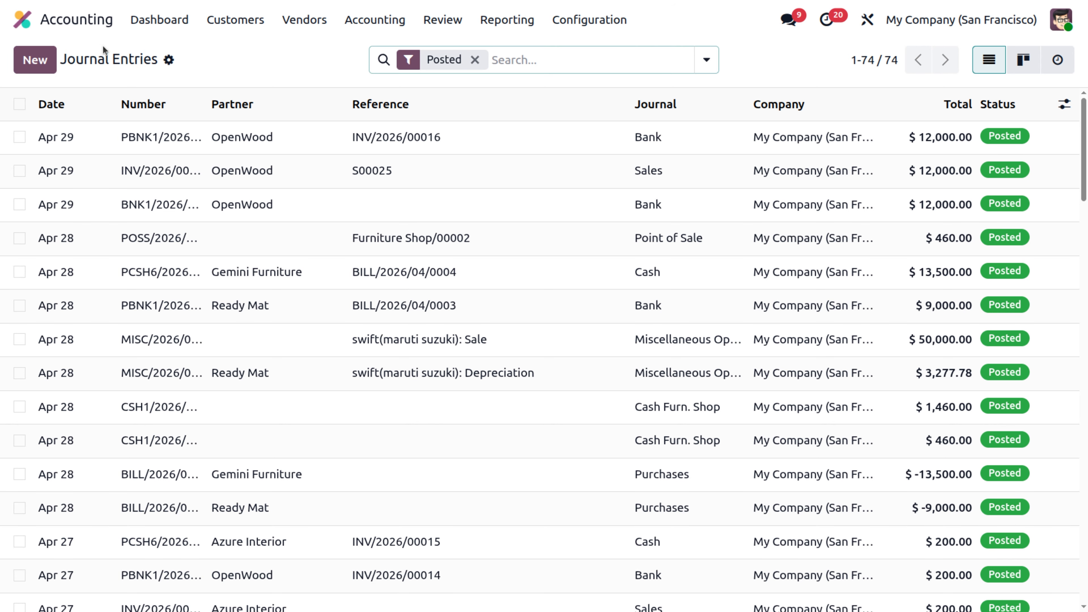
click(159, 25)
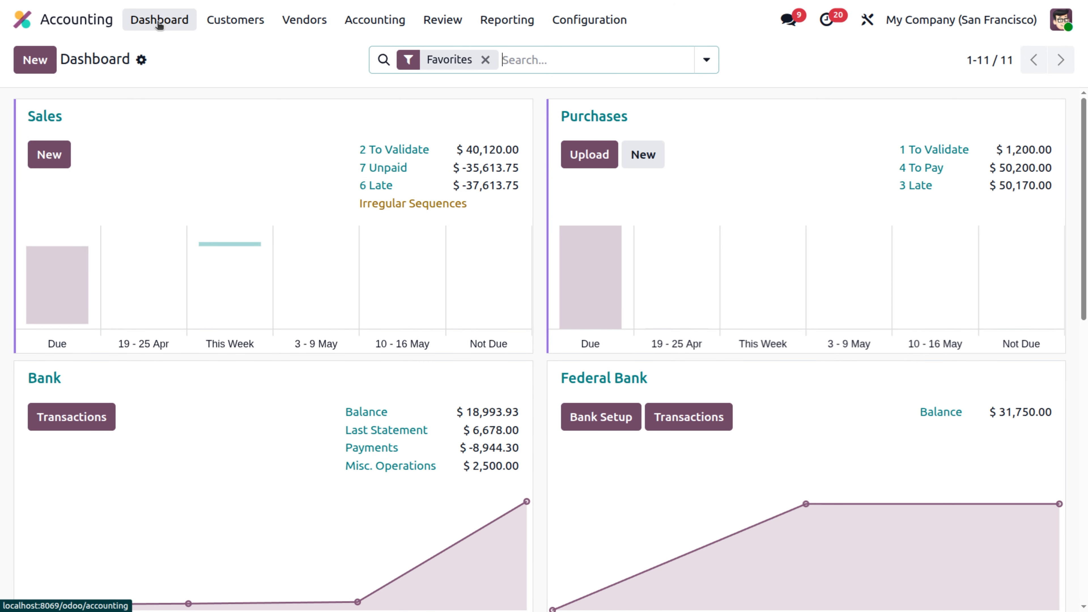